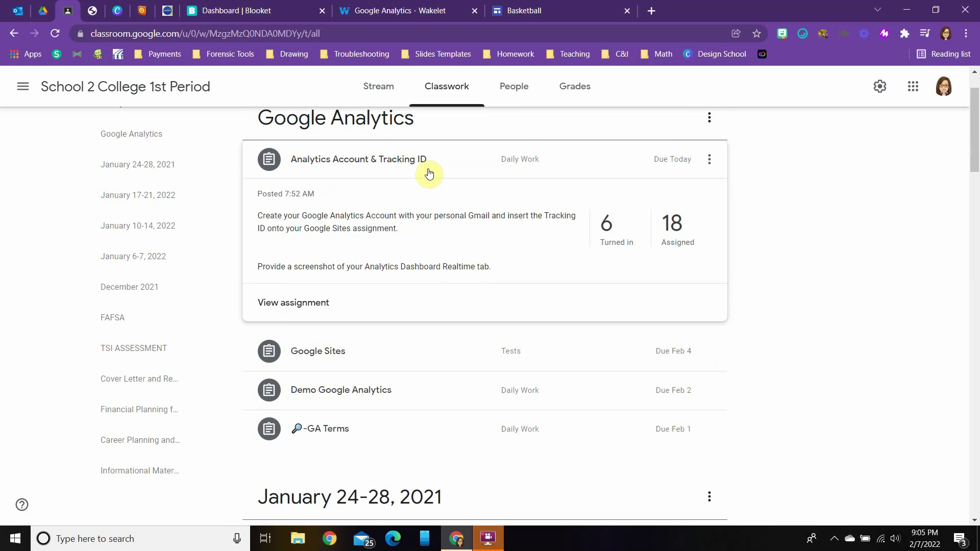
Open a new Incognito window and go to analytics.google.com
{"action": "left_click", "coordinate": [966, 34]}
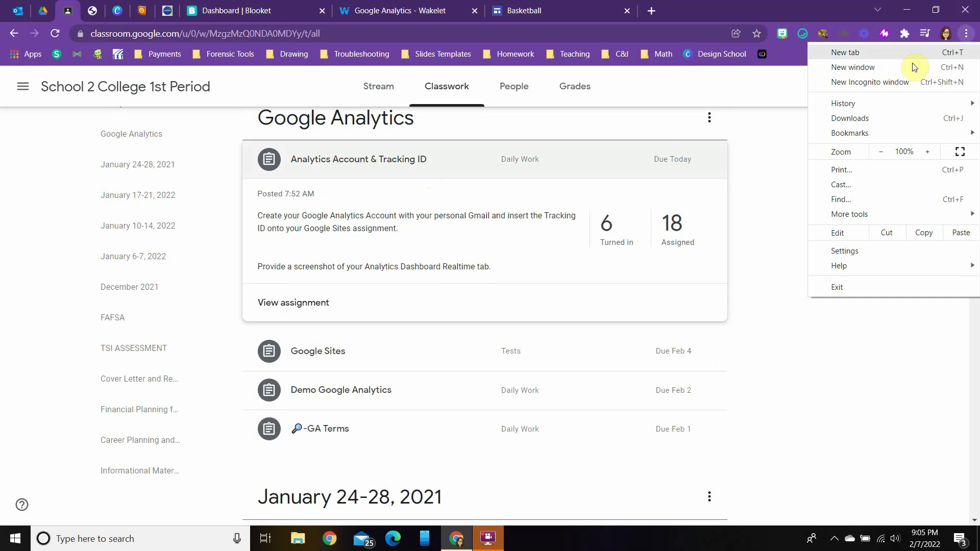
{"action": "left_click", "coordinate": [900, 83]}
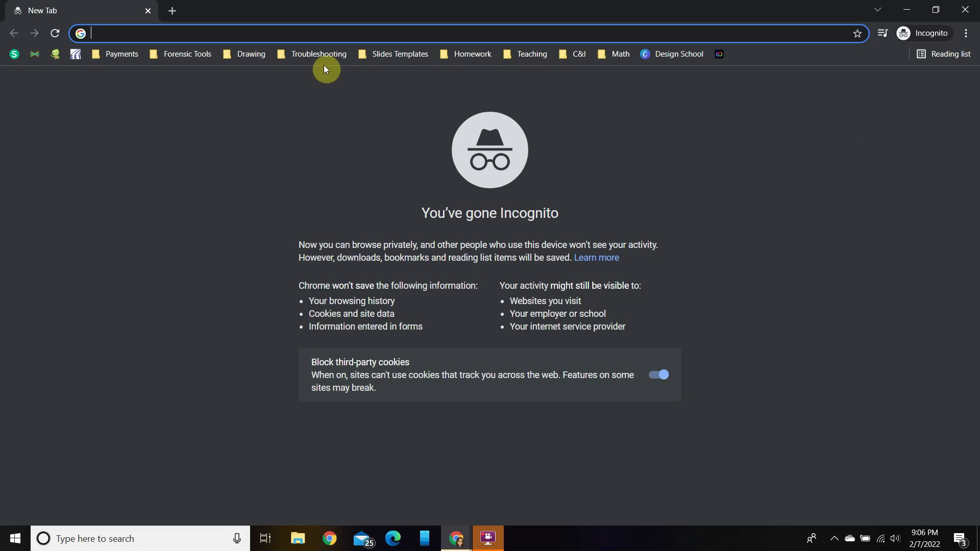
{"action": "type", "text": "analhy"}
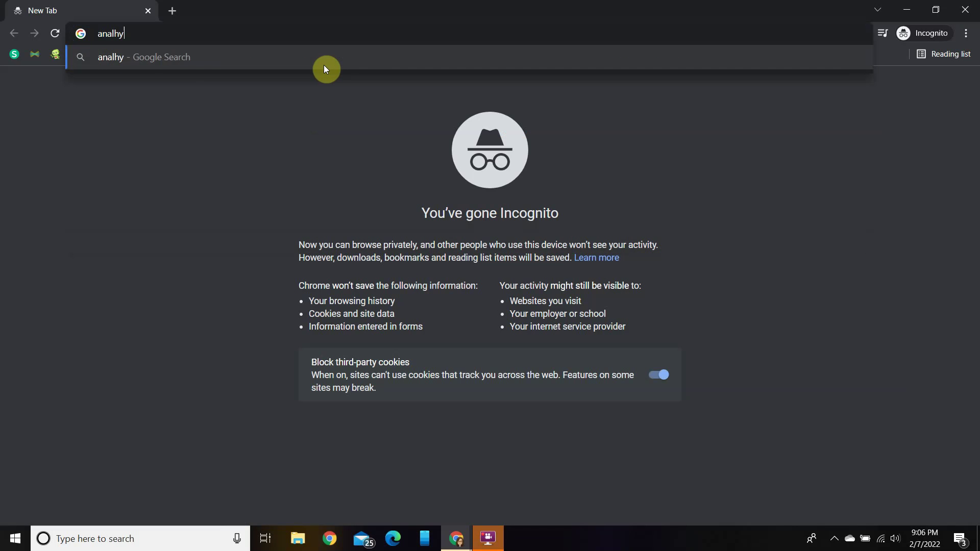
{"action": "key", "text": "BackSpace"}
{"action": "key", "text": "BackSpace"}
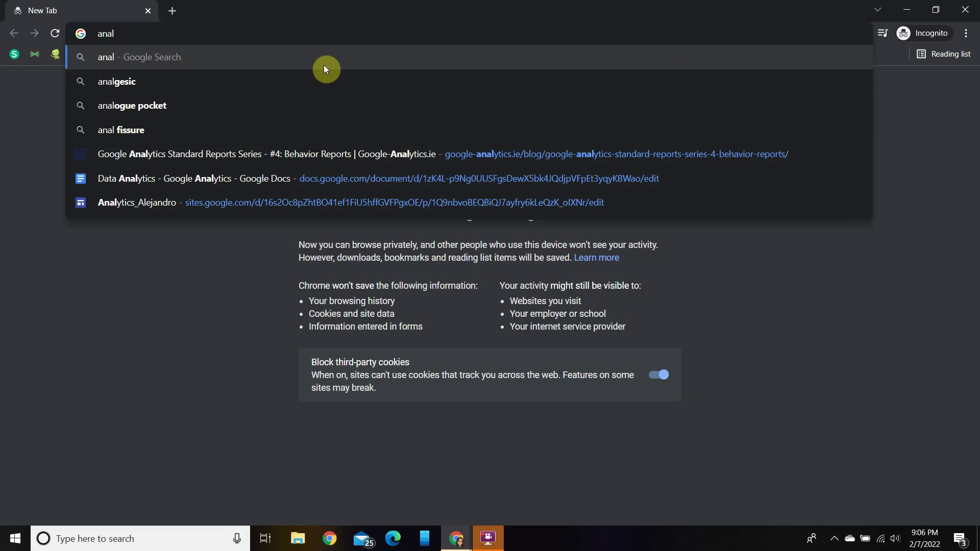
{"action": "type", "text": "ytics.go"}
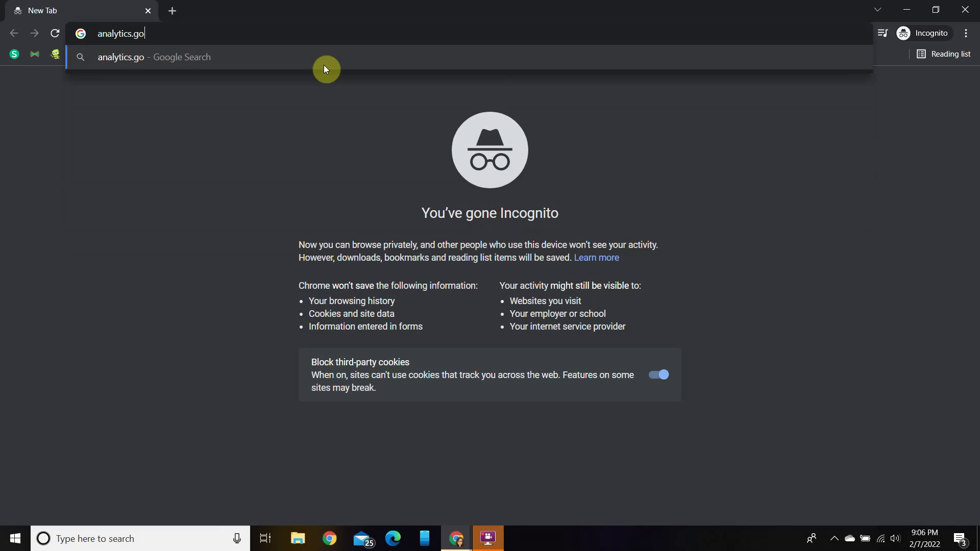
{"action": "type", "text": "ogle."}
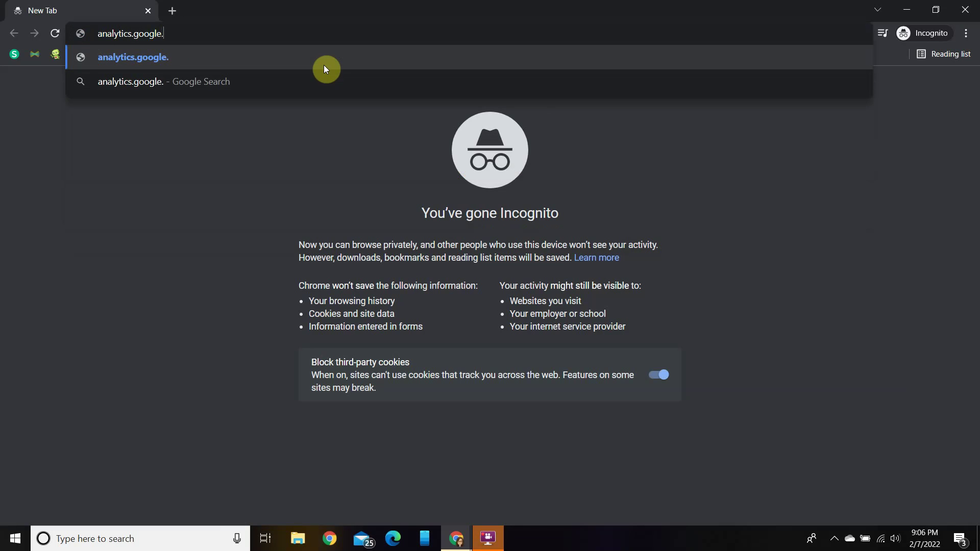
{"action": "type", "text": "com"}
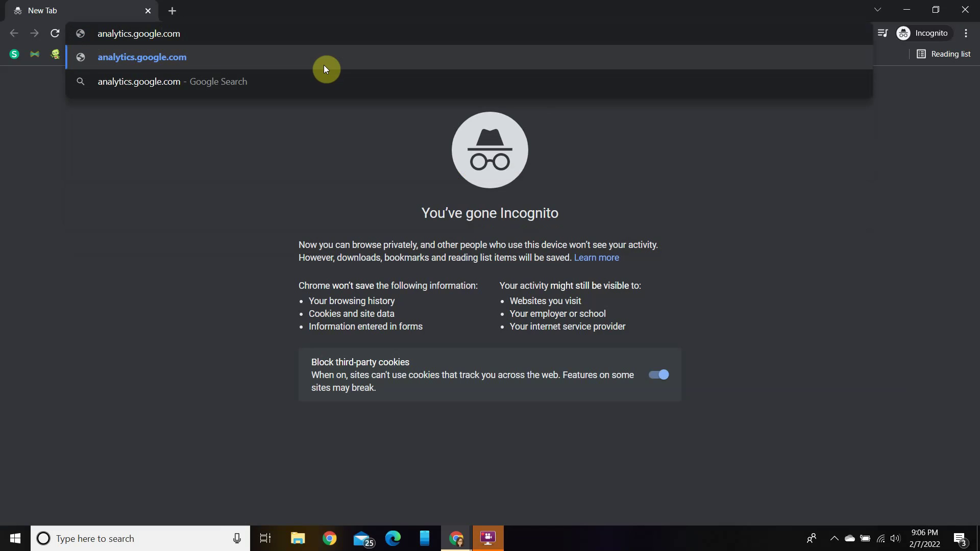
{"action": "key", "text": "Return"}
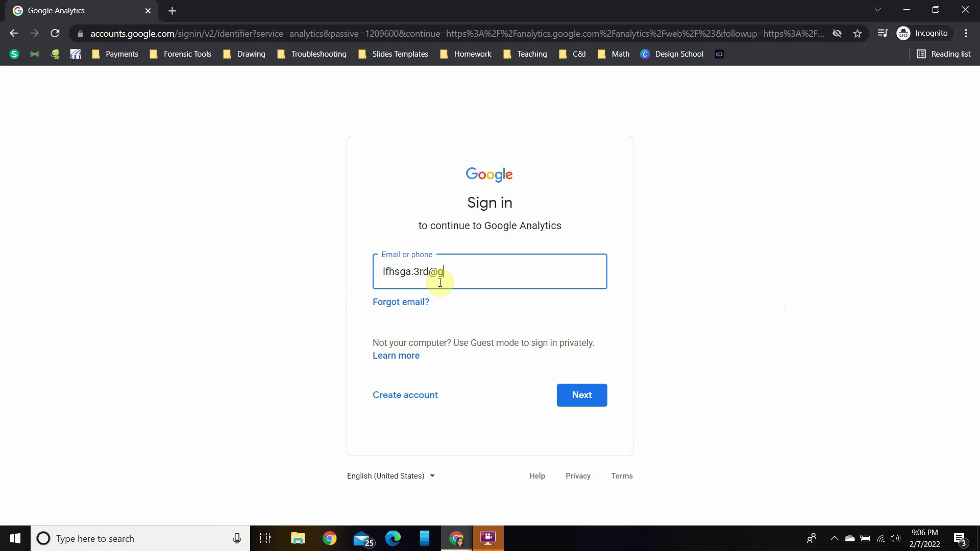
Sign in to Google Analytics with the Gmail address and account password, and dismiss the tour prompt about comparing mobile to desktop conversions
{"action": "type", "text": "mail.com"}
{"action": "left_click", "coordinate": [579, 403]}
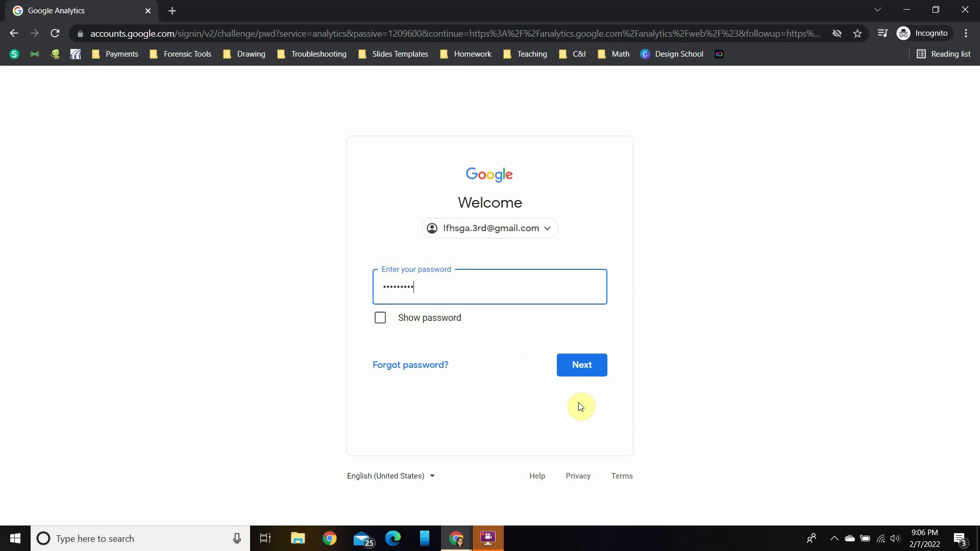
{"action": "left_click", "coordinate": [588, 372]}
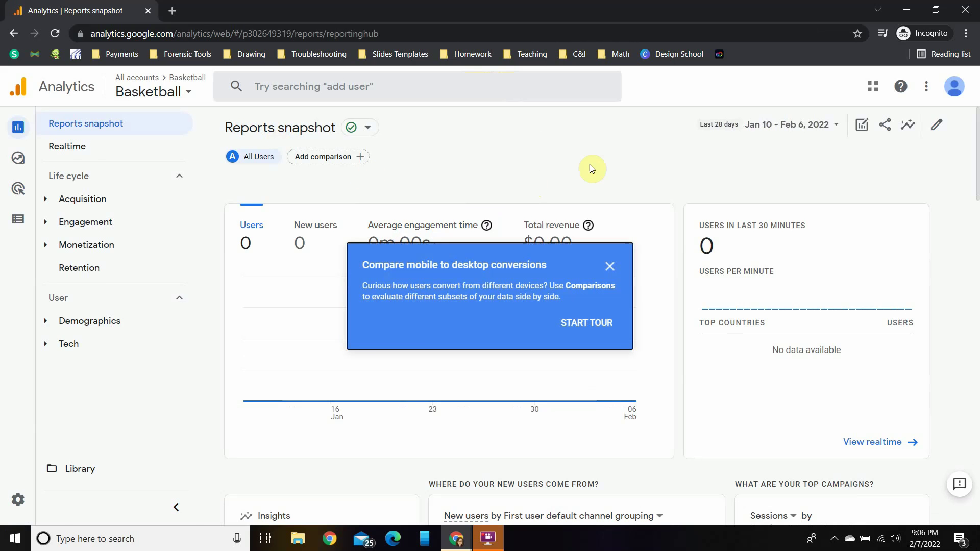
{"action": "left_click", "coordinate": [610, 266]}
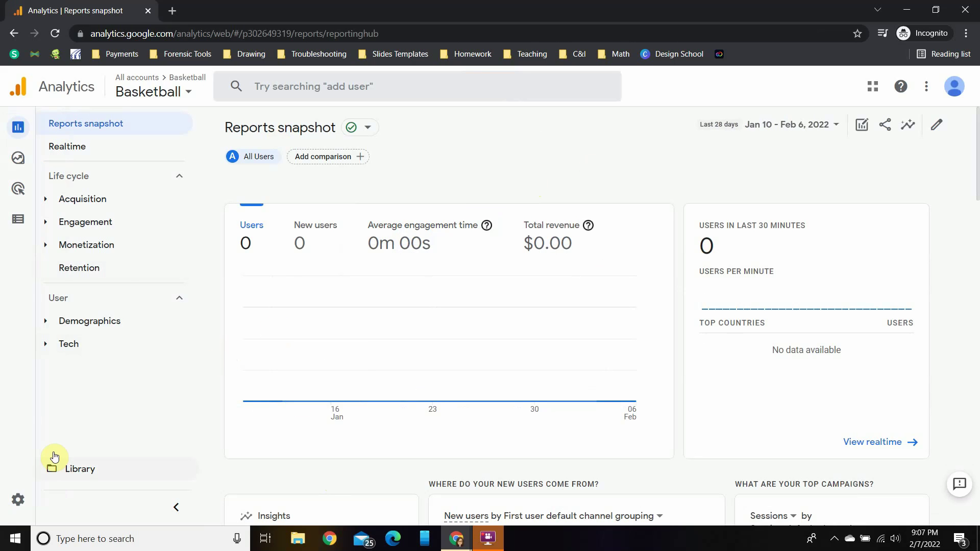
Start a new Analytics account from the admin settings, name it Basketball2 and continue to the property setup
{"action": "left_click", "coordinate": [12, 503]}
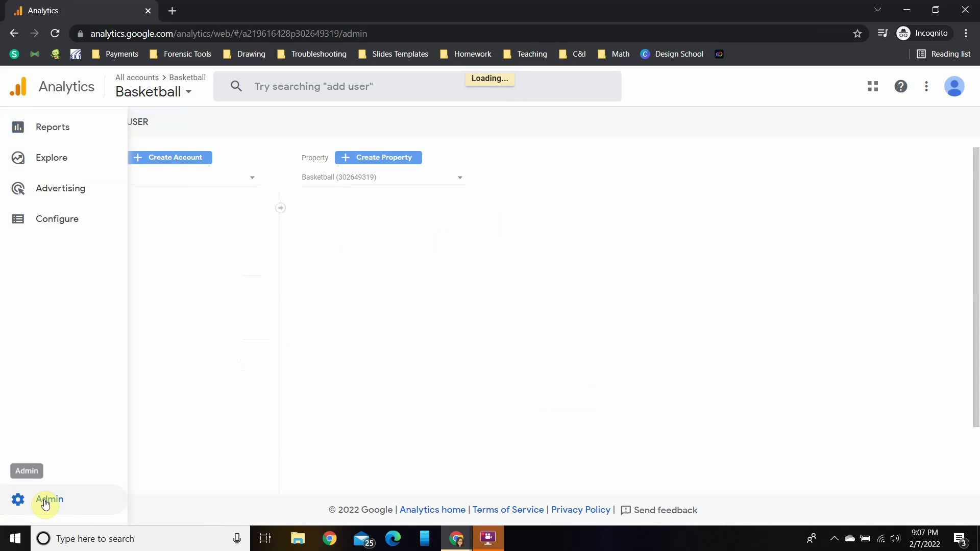
{"action": "left_click", "coordinate": [167, 161]}
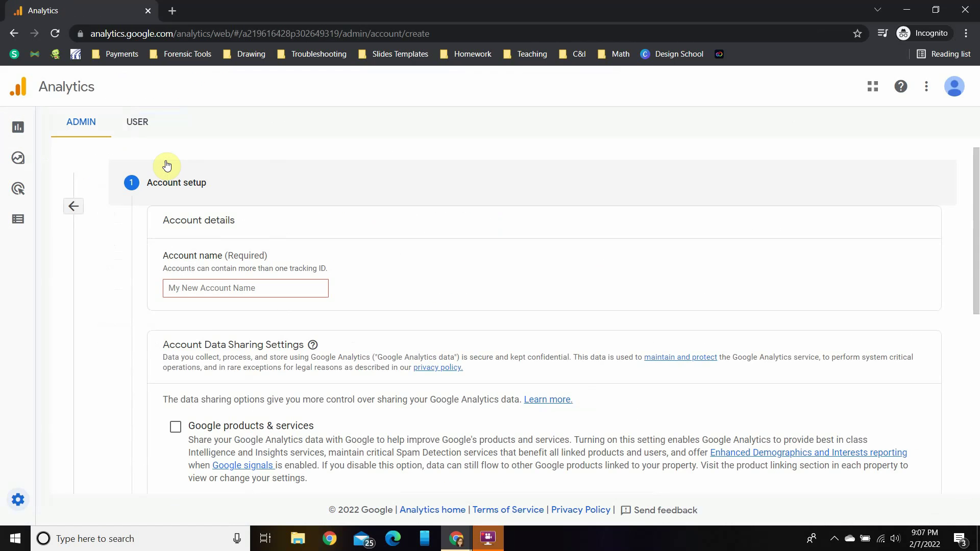
{"action": "left_click", "coordinate": [225, 288]}
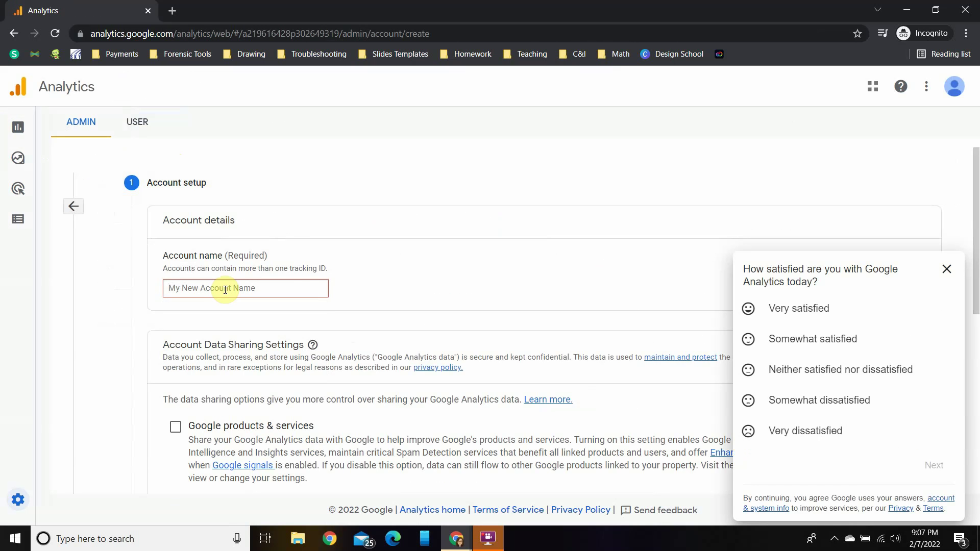
{"action": "left_click", "coordinate": [225, 289]}
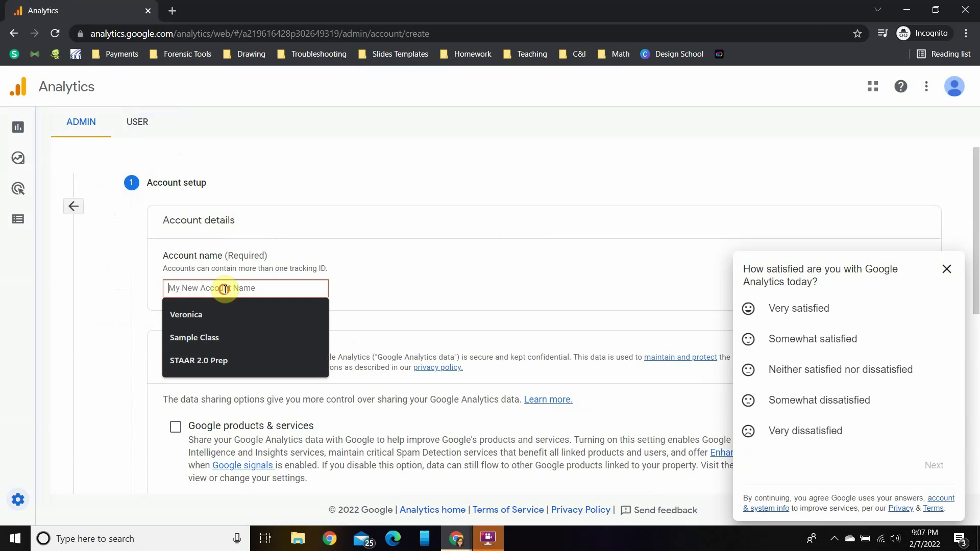
{"action": "type", "text": "Basketball2"}
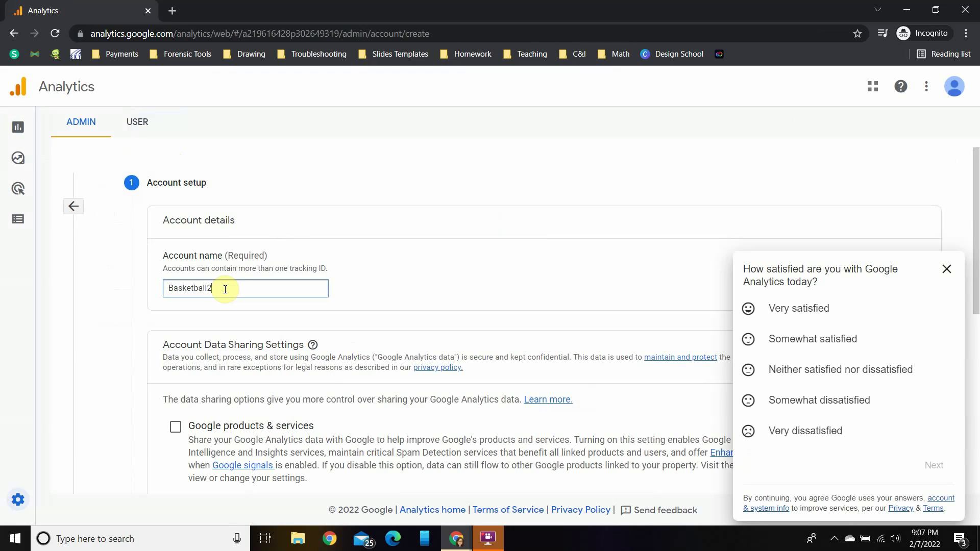
{"action": "left_click", "coordinate": [944, 268]}
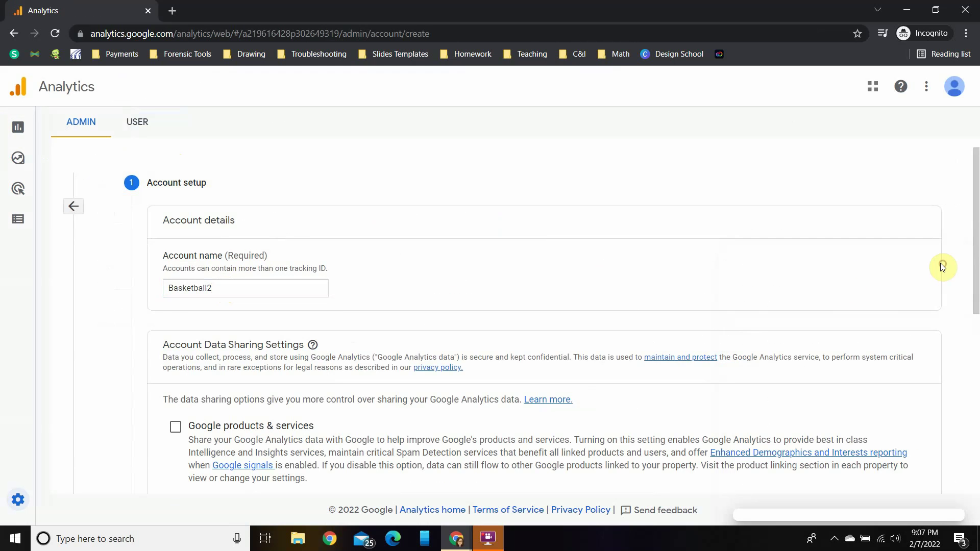
{"action": "scroll", "coordinate": [586, 226], "scroll_direction": "down", "scroll_amount": 7}
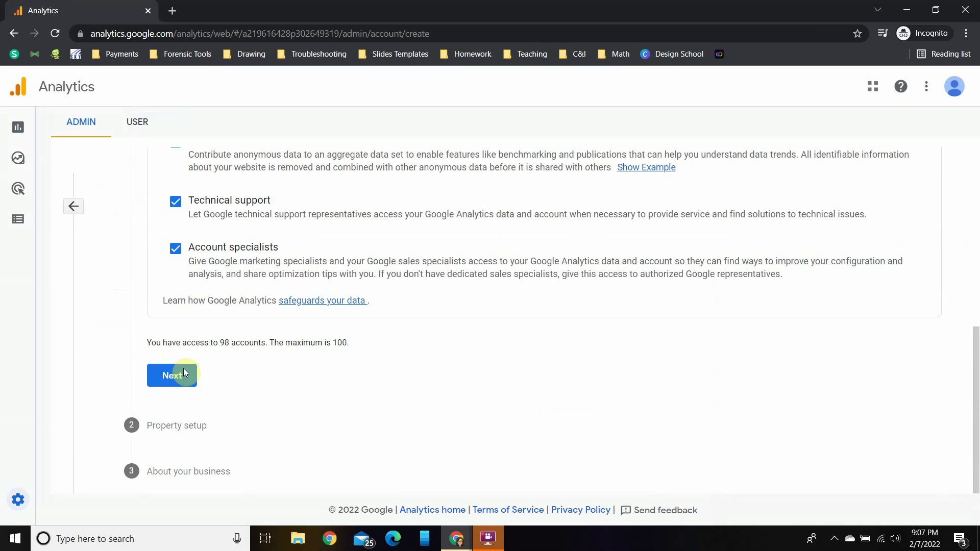
{"action": "left_click", "coordinate": [172, 382]}
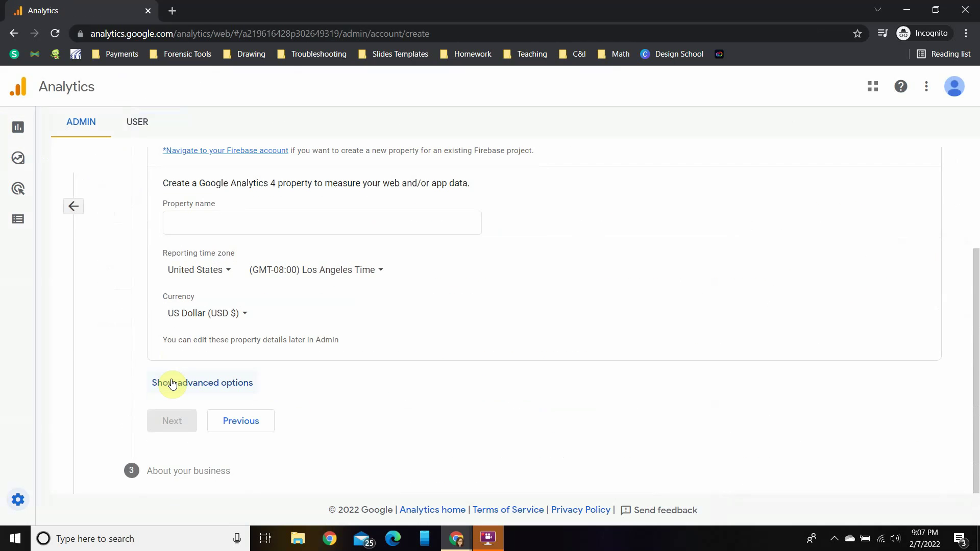
Name the property Basketball2, set its reporting time zone to (GMT-06:00) Chicago Time and continue to the business information
{"action": "left_click", "coordinate": [182, 220]}
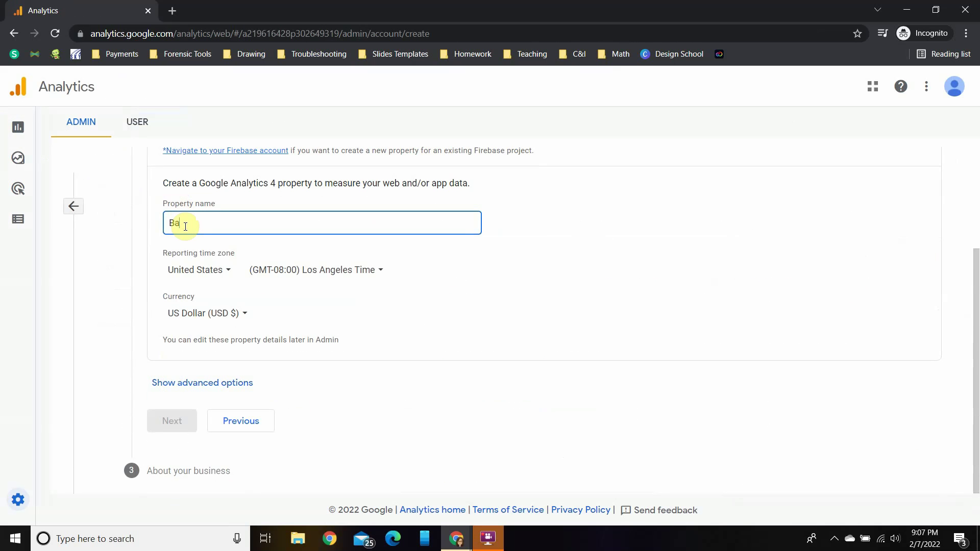
{"action": "type", "text": "Basker"}
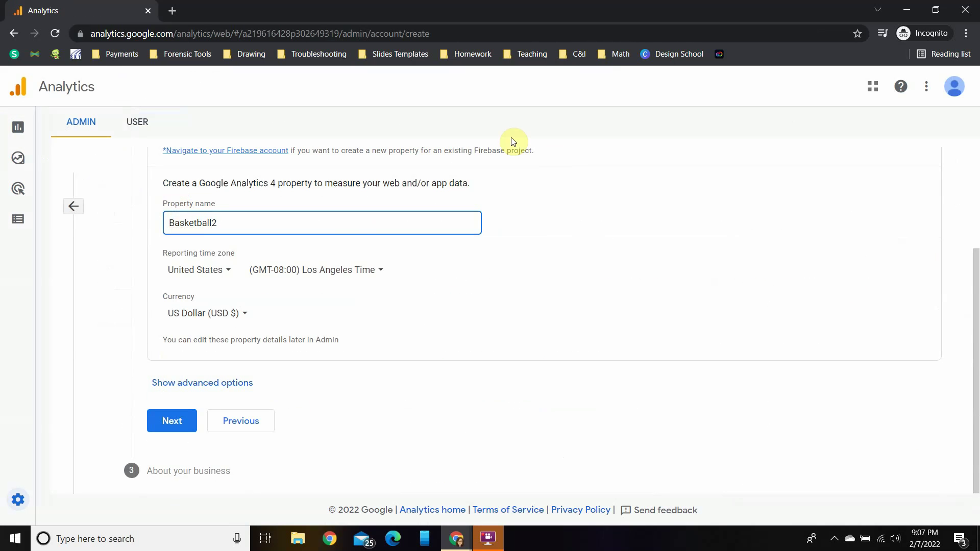
{"action": "left_click", "coordinate": [359, 277]}
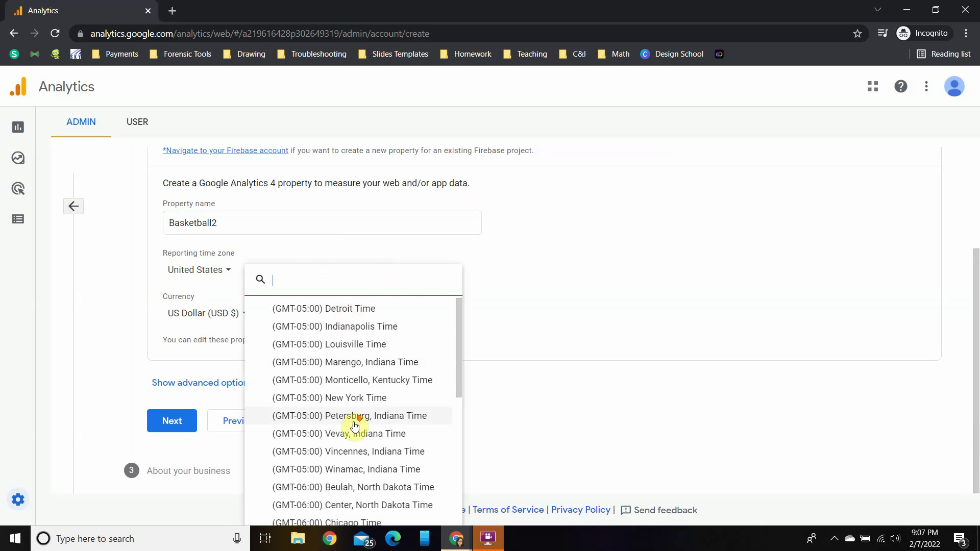
{"action": "scroll", "coordinate": [352, 427], "scroll_direction": "down", "scroll_amount": 1}
{"action": "left_click", "coordinate": [352, 461]}
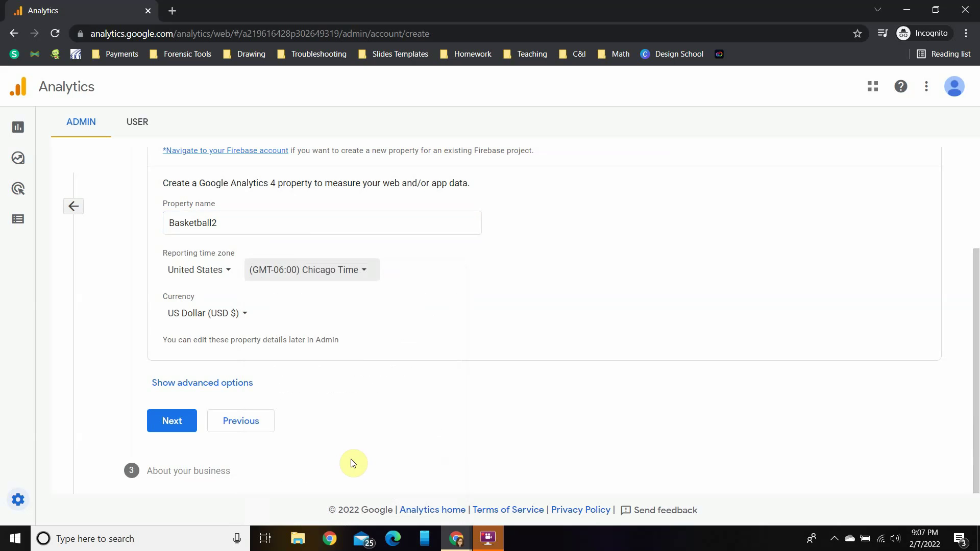
{"action": "left_click", "coordinate": [171, 422]}
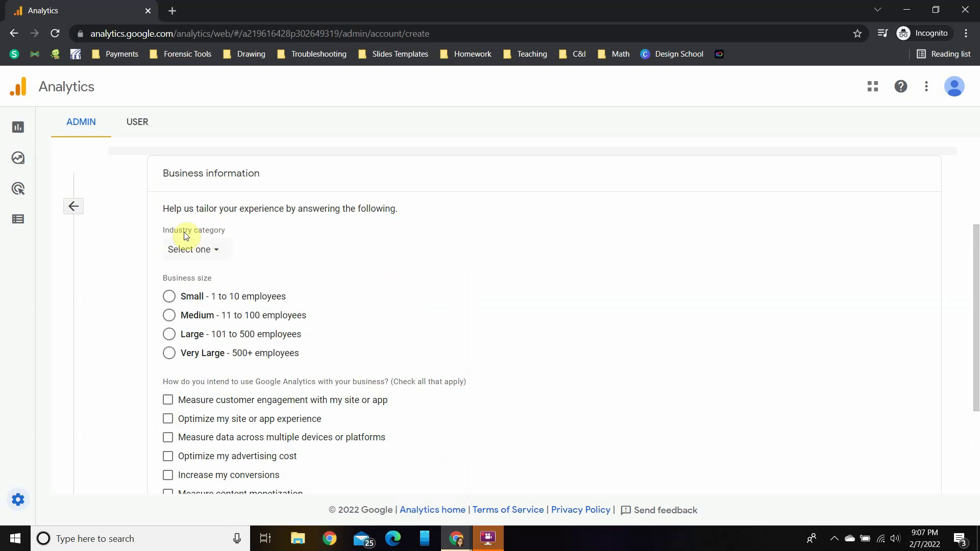
Set the industry category to Hobbies & Leisure and the business size to Small - 1 to 10 employees
{"action": "left_click", "coordinate": [216, 249]}
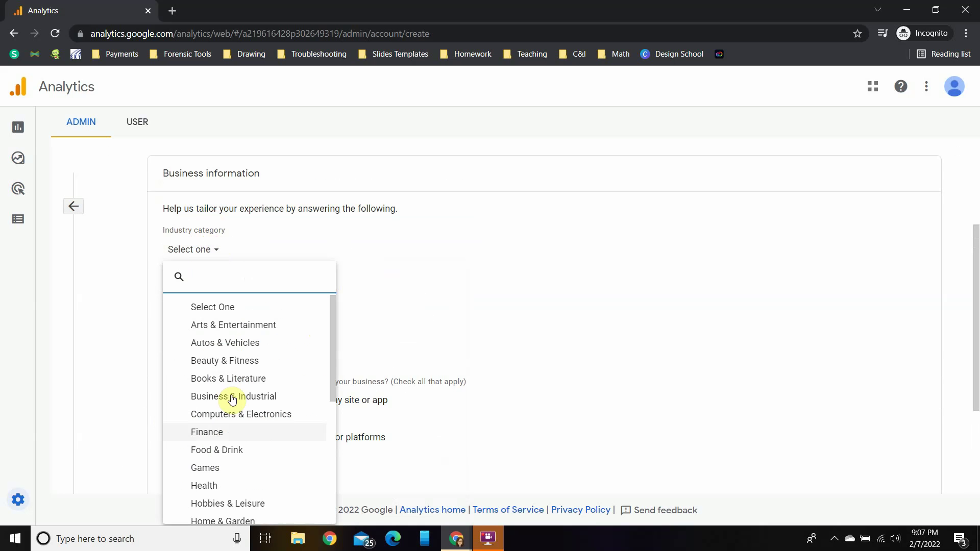
{"action": "left_click", "coordinate": [232, 503]}
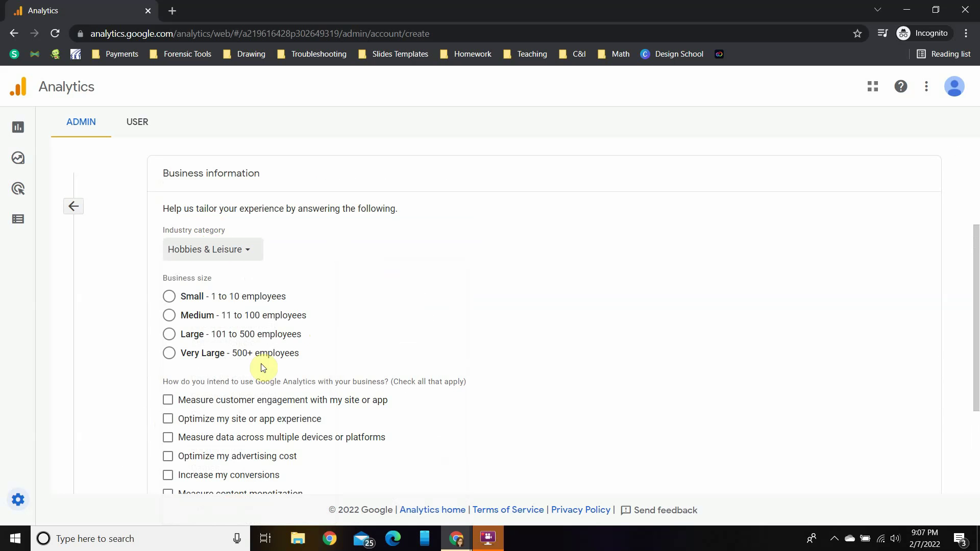
{"action": "left_click", "coordinate": [169, 296]}
Select measuring customer engagement, optimizing the site or app experience, and measuring data across multiple devices or platforms as the intended uses
{"action": "scroll", "coordinate": [424, 329], "scroll_direction": "down", "scroll_amount": 3}
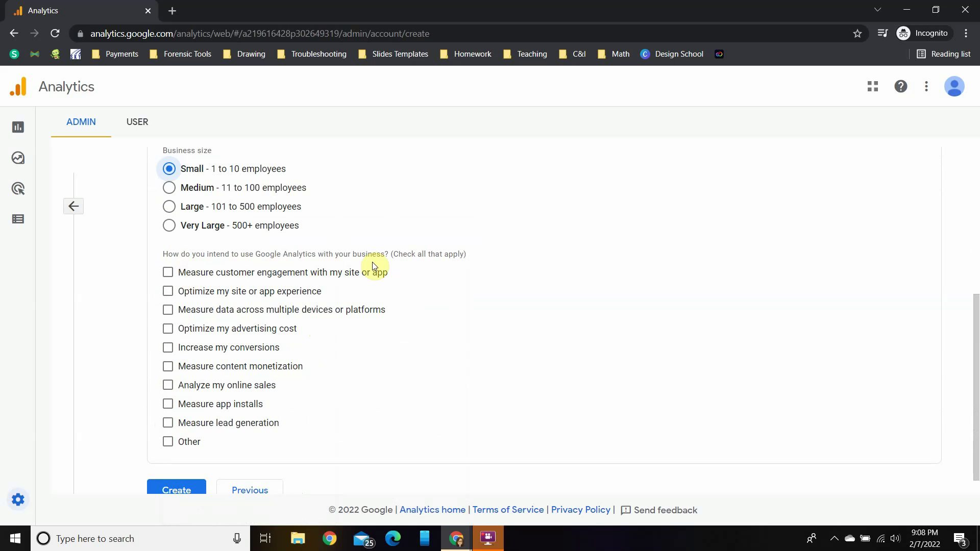
{"action": "left_click", "coordinate": [168, 272]}
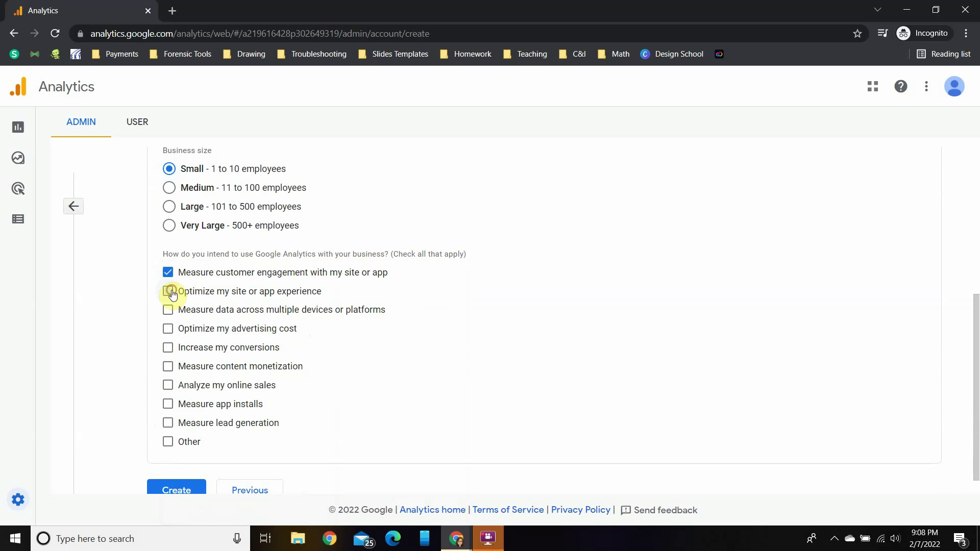
{"action": "left_click", "coordinate": [170, 292]}
{"action": "left_click", "coordinate": [168, 310]}
{"action": "scroll", "coordinate": [443, 375], "scroll_direction": "down", "scroll_amount": 1}
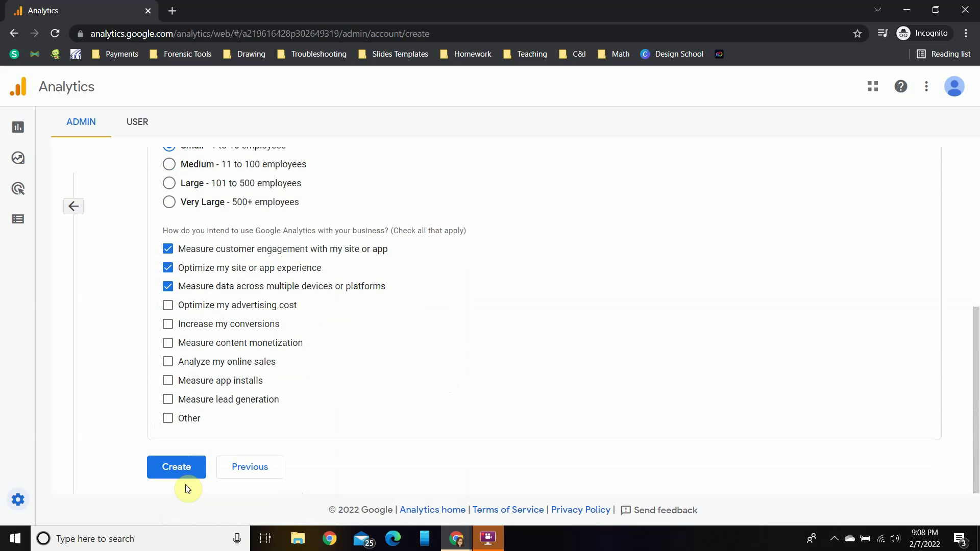
Create the account, accepting the Terms of Service and Data Processing Terms, and choose Web as the data stream platform
{"action": "left_click", "coordinate": [178, 473]}
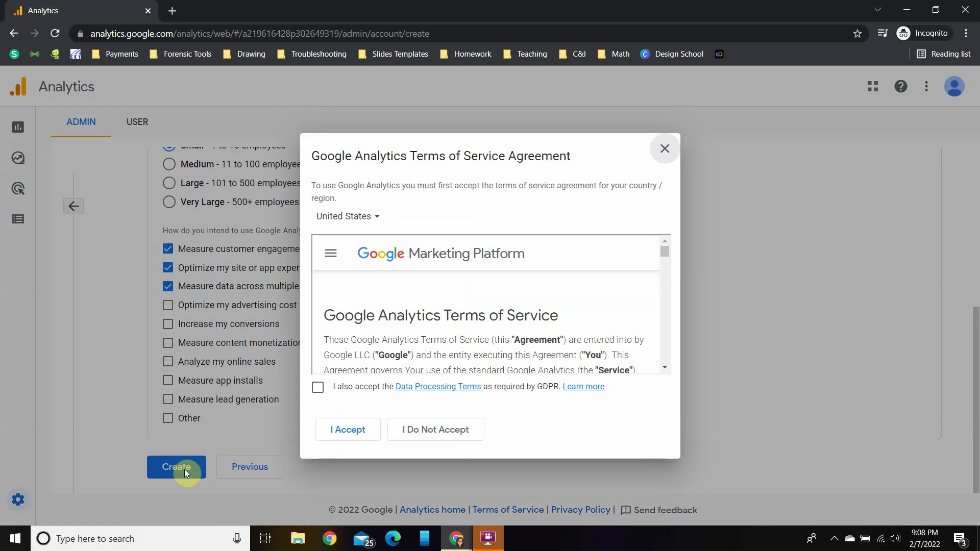
{"action": "left_click", "coordinate": [317, 393]}
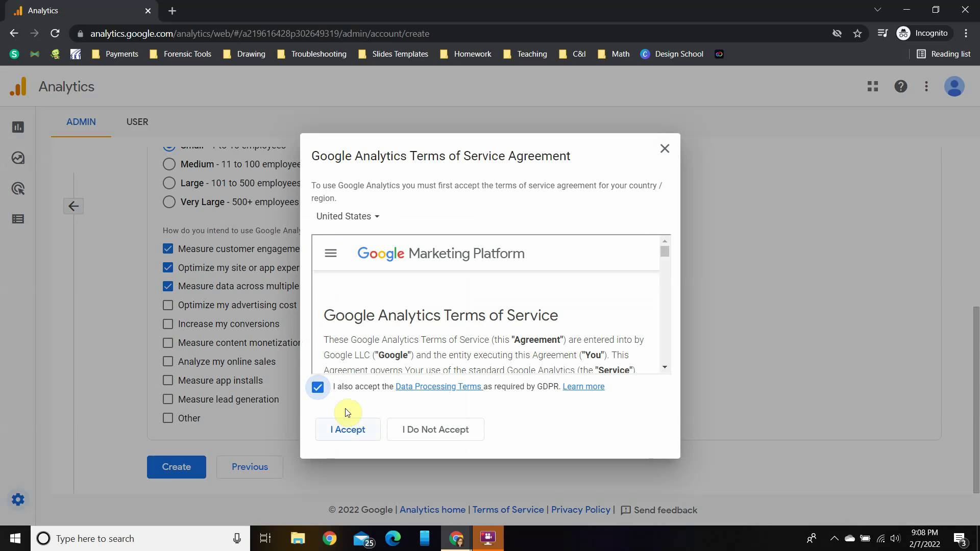
{"action": "left_click", "coordinate": [347, 431]}
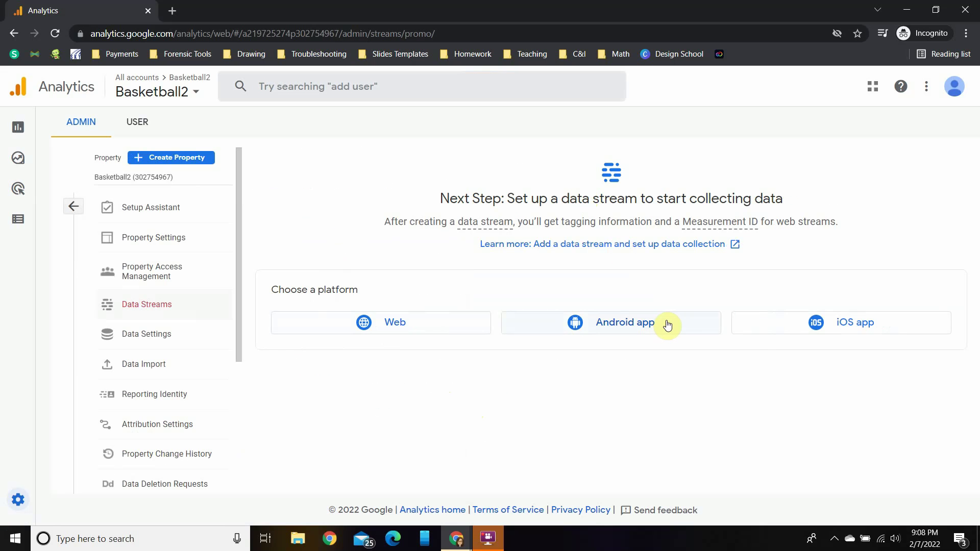
{"action": "left_click", "coordinate": [394, 329]}
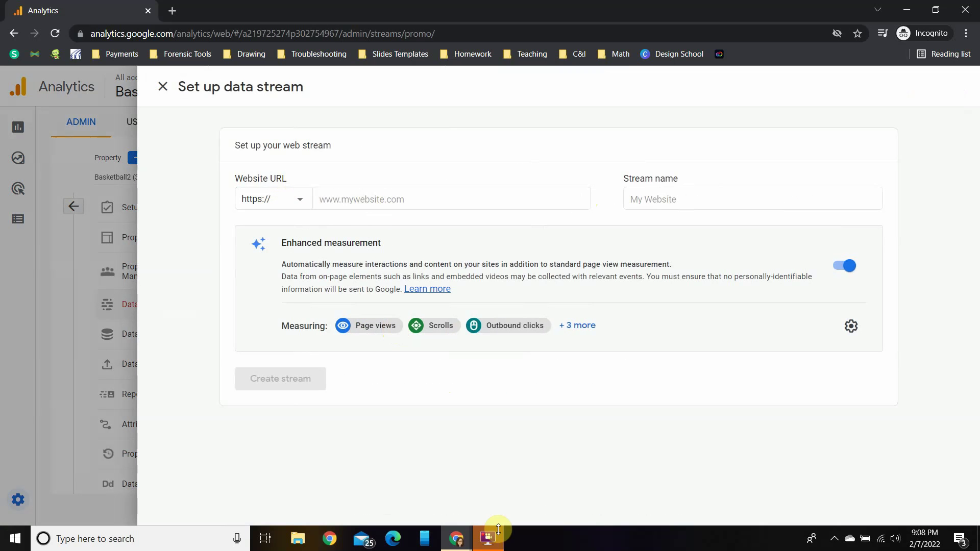
Switch to the regular browser window and bring up the Basketball site in the Google Sites editor
{"action": "left_click", "coordinate": [459, 537]}
{"action": "left_click", "coordinate": [417, 488]}
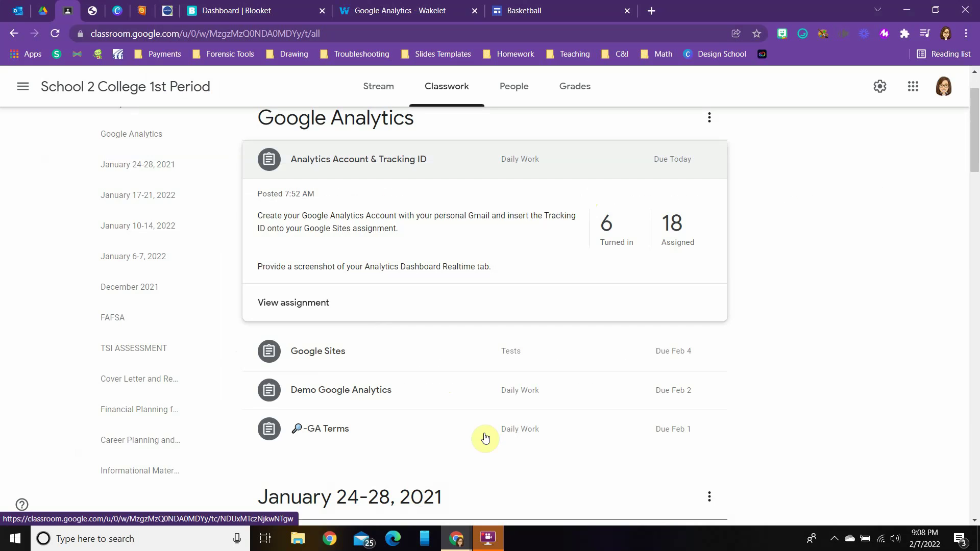
{"action": "left_click", "coordinate": [523, 11]}
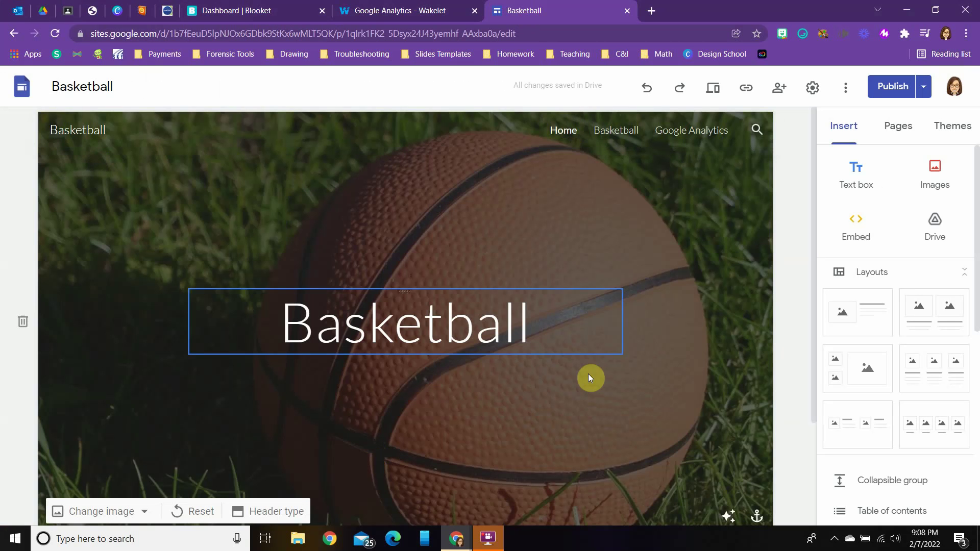
Copy the published link of the Basketball site and switch back to the Google Analytics window
{"action": "left_click", "coordinate": [748, 91]}
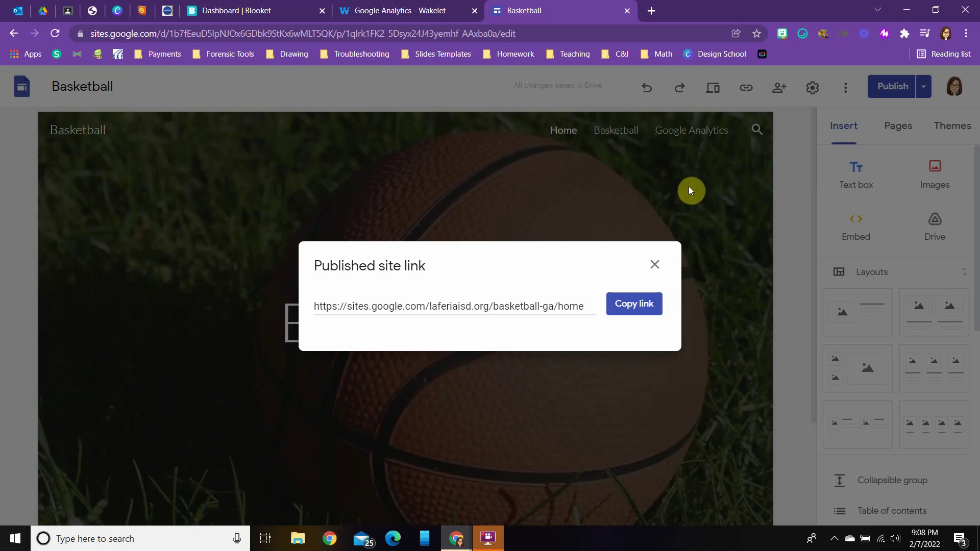
{"action": "left_click", "coordinate": [631, 306]}
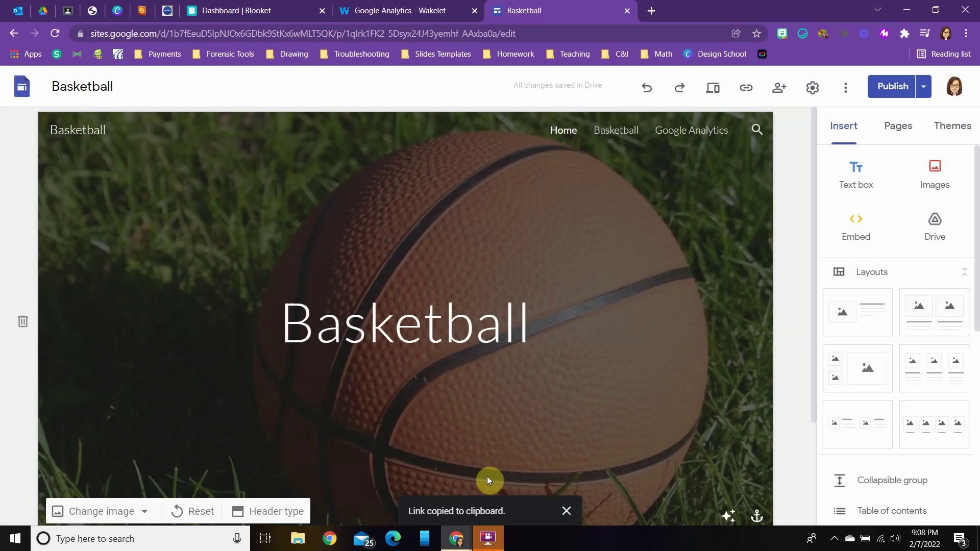
{"action": "mouse_move", "coordinate": [456, 539]}
{"action": "left_click", "coordinate": [526, 485]}
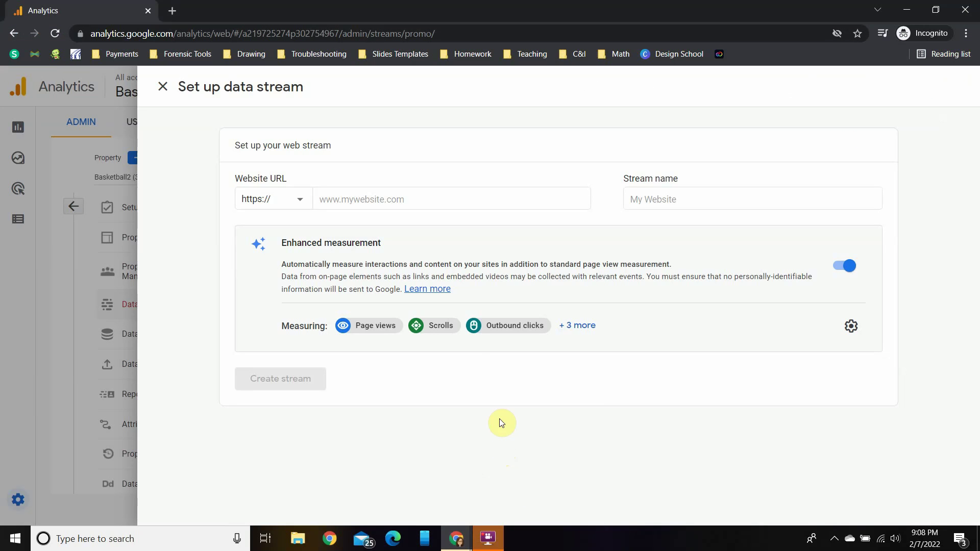
{"action": "left_click", "coordinate": [327, 199]}
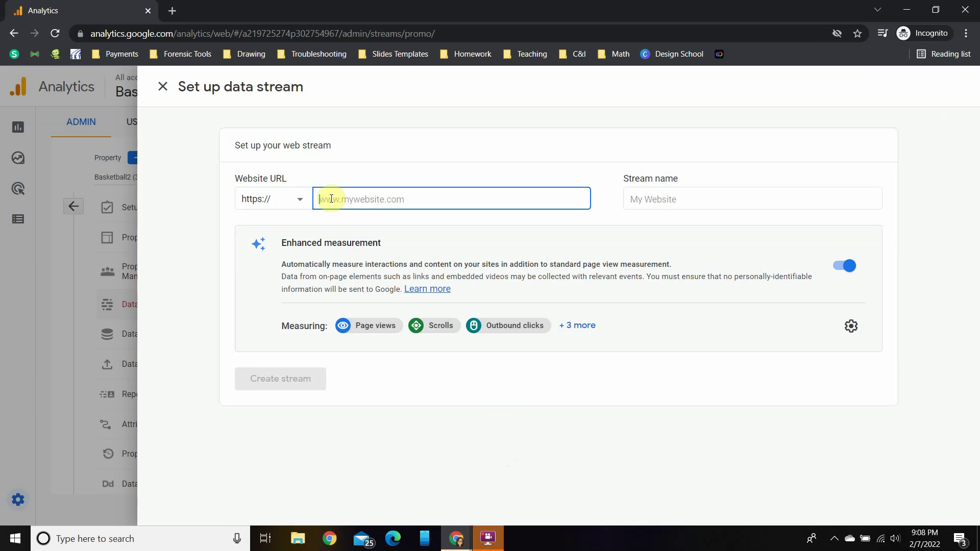
{"action": "key", "text": "ctrl+v"}
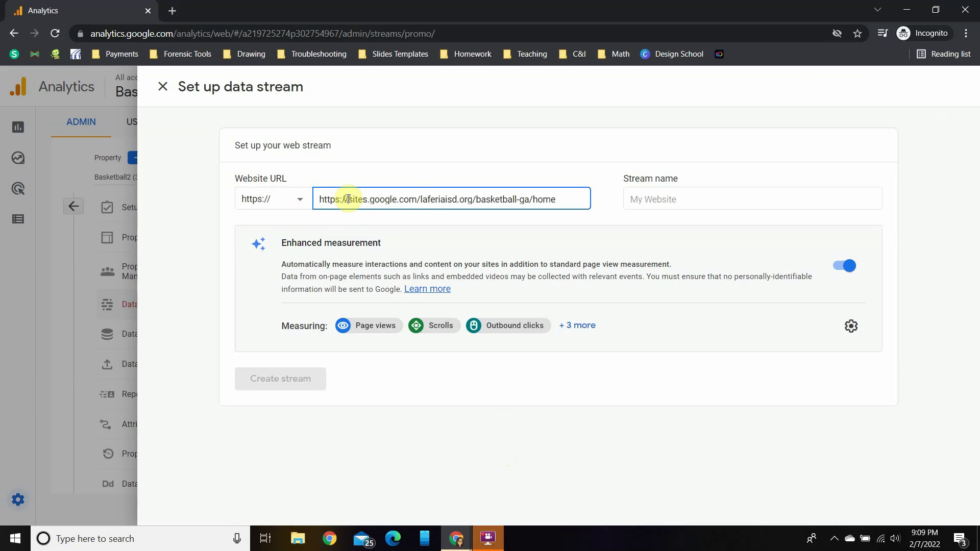
{"action": "key", "text": "BackSpace"}
{"action": "key", "text": "BackSpace"}
{"action": "key", "text": "BackSpace"}
{"action": "key", "text": "BackSpace"}
{"action": "key", "text": "BackSpace"}
{"action": "key", "text": "BackSpace"}
{"action": "key", "text": "BackSpace"}
{"action": "key", "text": "BackSpace"}
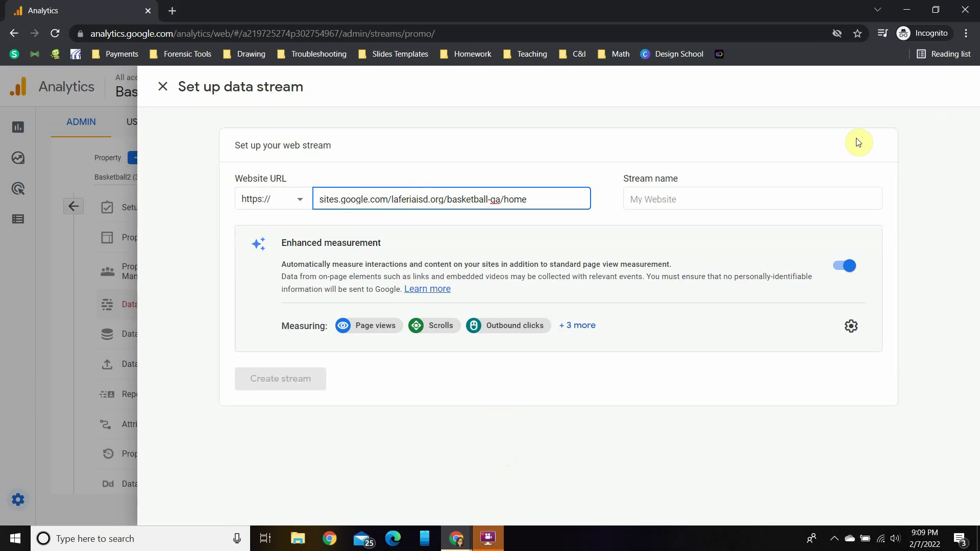
Name the stream Basketball2 and create it
{"action": "left_click", "coordinate": [654, 200]}
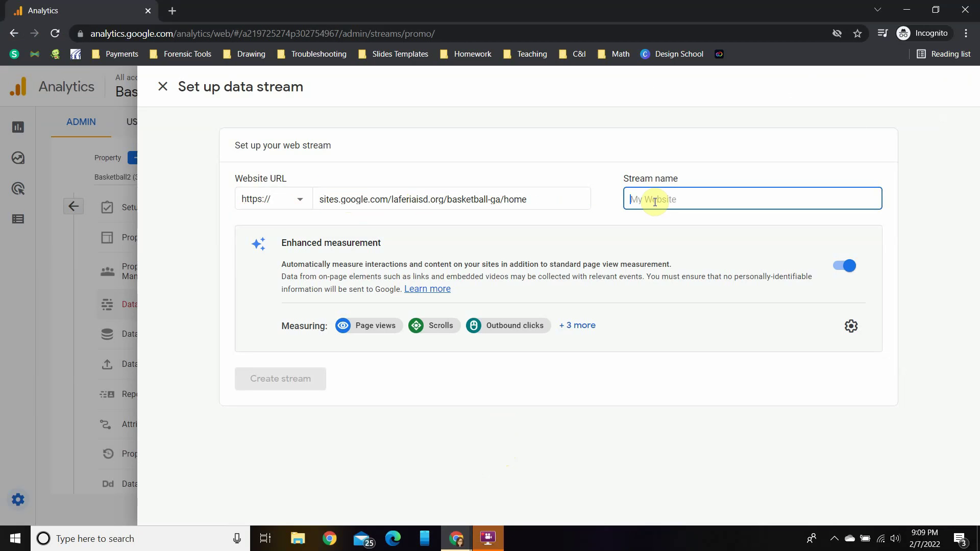
{"action": "type", "text": "Basketball2"}
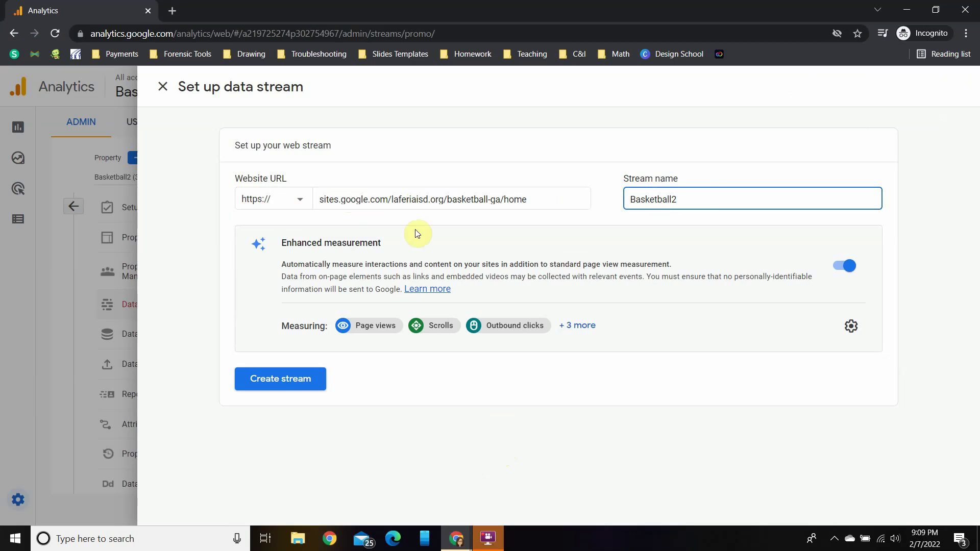
{"action": "left_click", "coordinate": [274, 381]}
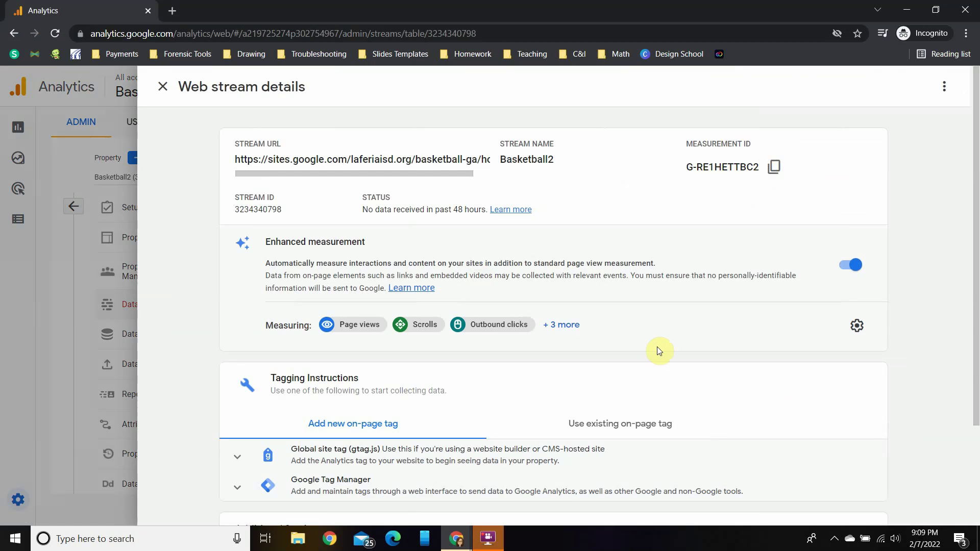
In the Basketball site's Google Sites settings, enter the new stream's measurement ID with analytics enabled, and close the settings
{"action": "mouse_move", "coordinate": [456, 545]}
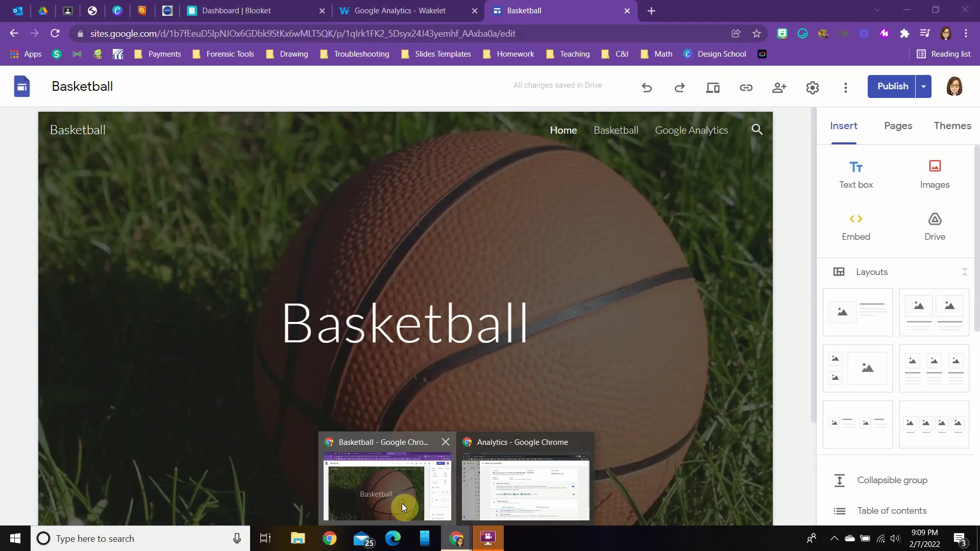
{"action": "left_click", "coordinate": [403, 502]}
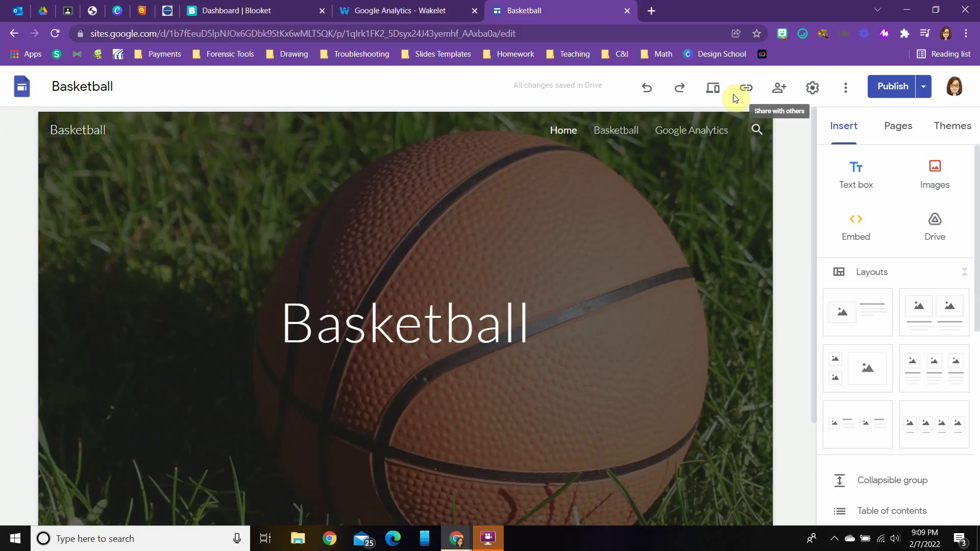
{"action": "left_click", "coordinate": [812, 89]}
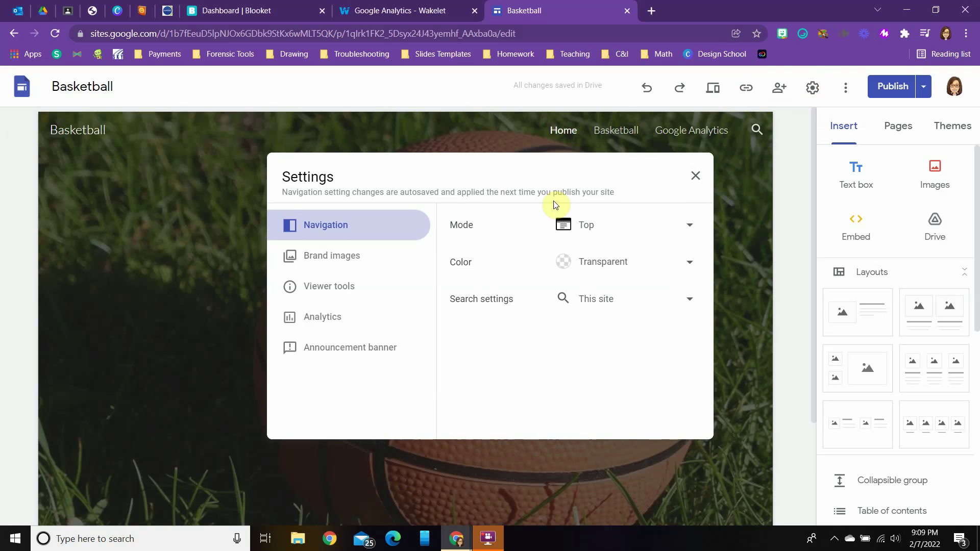
{"action": "left_click", "coordinate": [326, 321]}
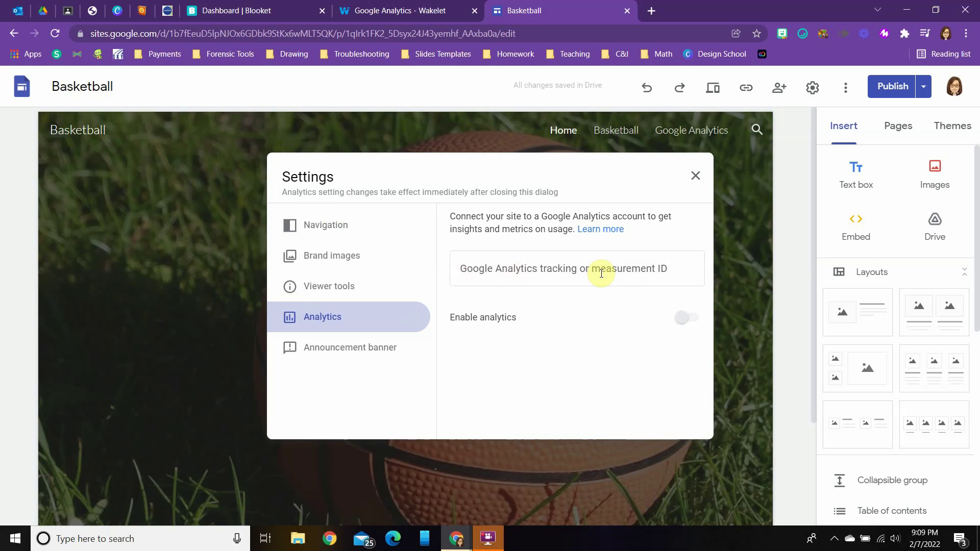
{"action": "left_click", "coordinate": [467, 268]}
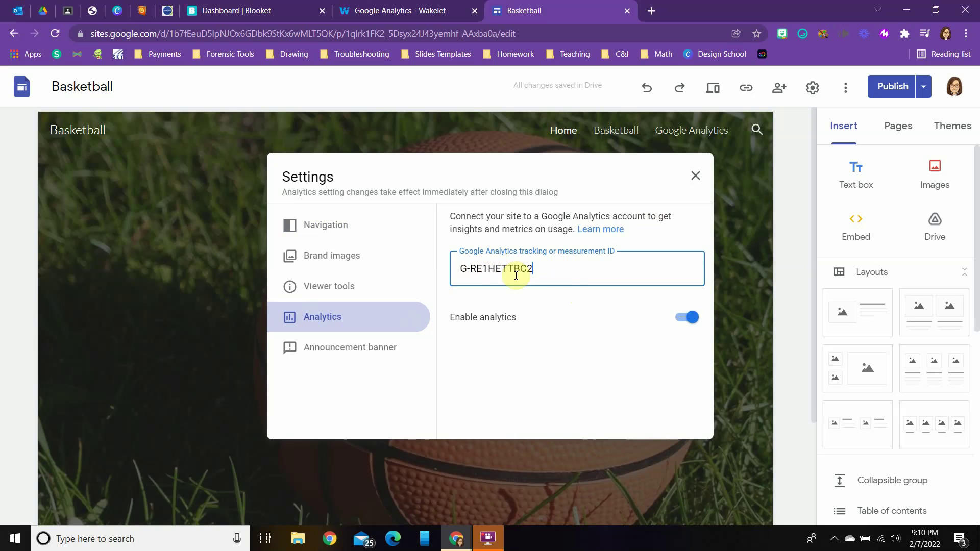
{"action": "left_click", "coordinate": [695, 177]}
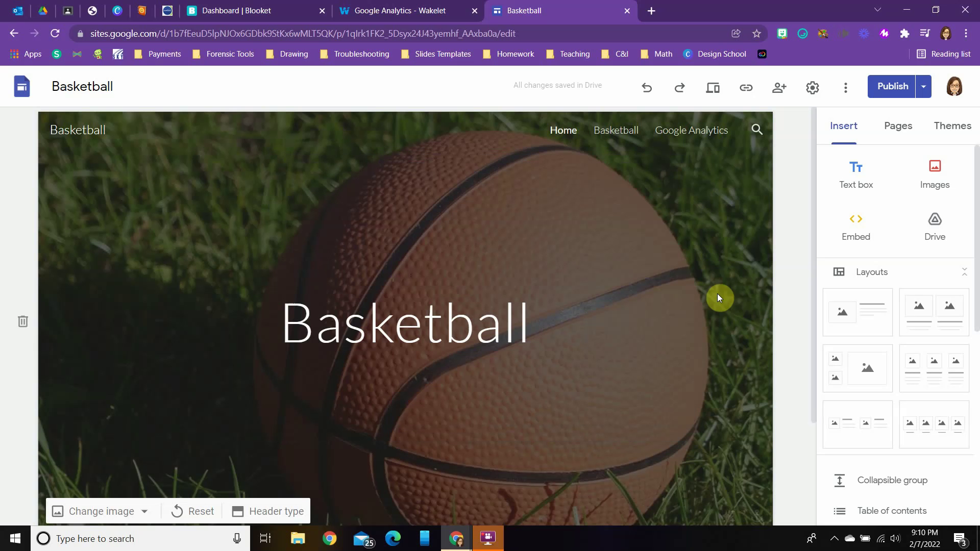
Copy the Basketball site's published link again and return to the Google Analytics window
{"action": "left_click", "coordinate": [745, 93]}
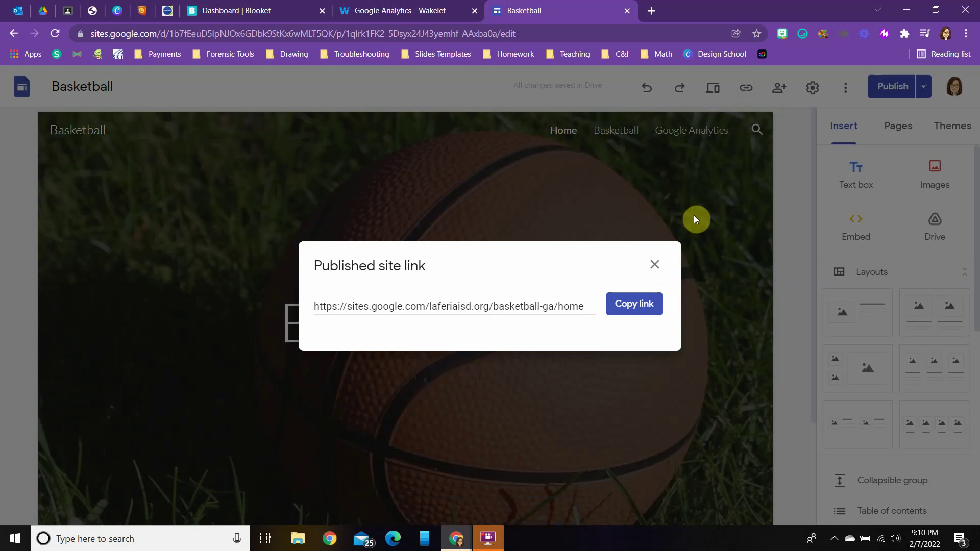
{"action": "left_click", "coordinate": [623, 312]}
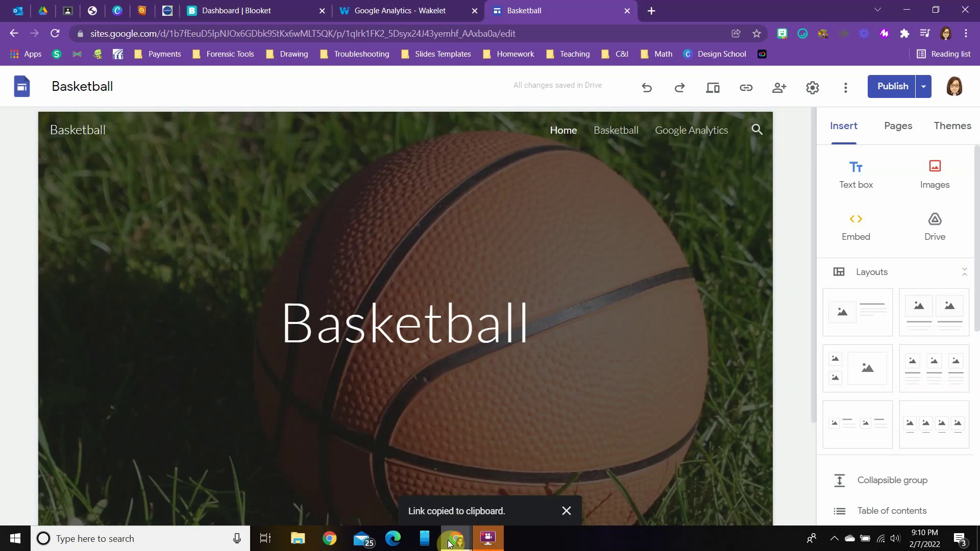
{"action": "mouse_move", "coordinate": [449, 542]}
{"action": "left_click", "coordinate": [542, 499]}
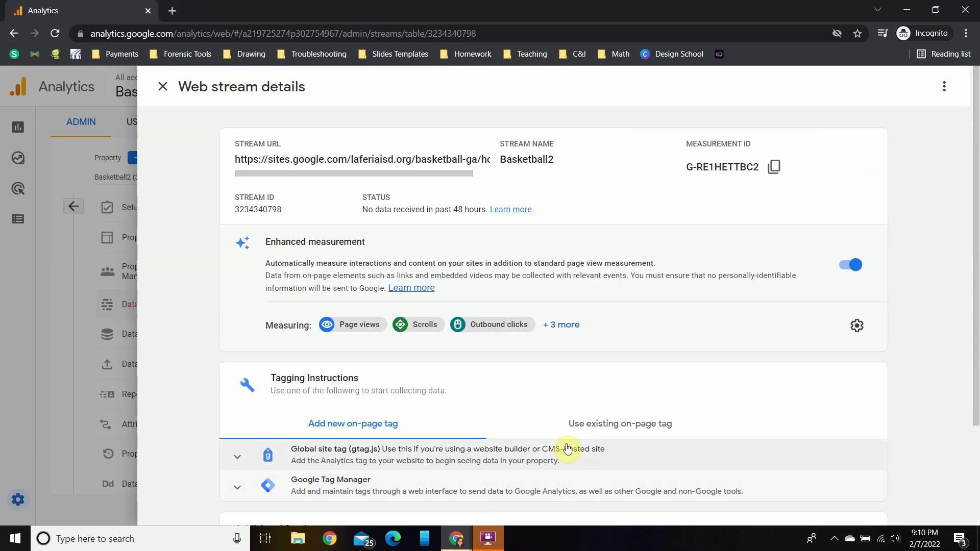
Select the Basketball2 property under the Basketball2 account and open its Realtime report
{"action": "left_click", "coordinate": [162, 90]}
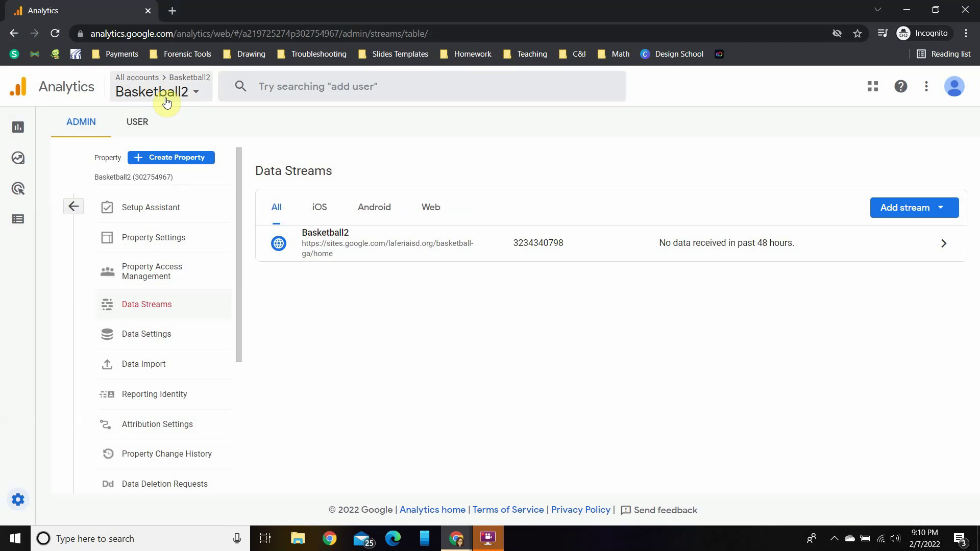
{"action": "left_click", "coordinate": [188, 92]}
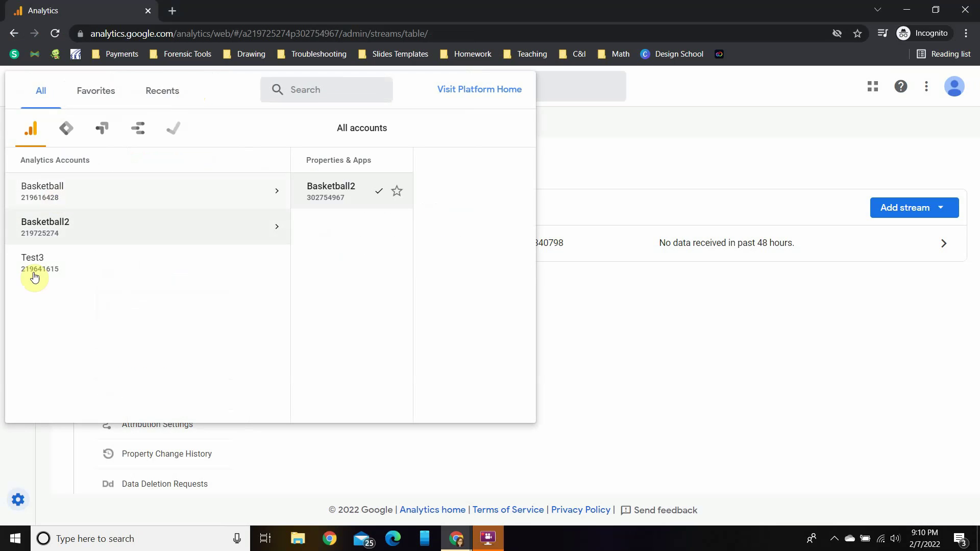
{"action": "left_click", "coordinate": [60, 230]}
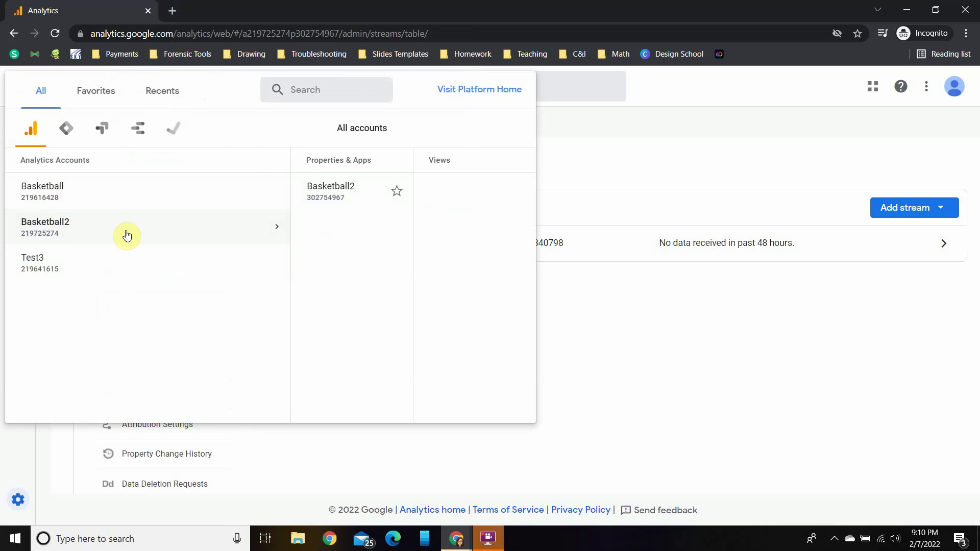
{"action": "left_click", "coordinate": [376, 190]}
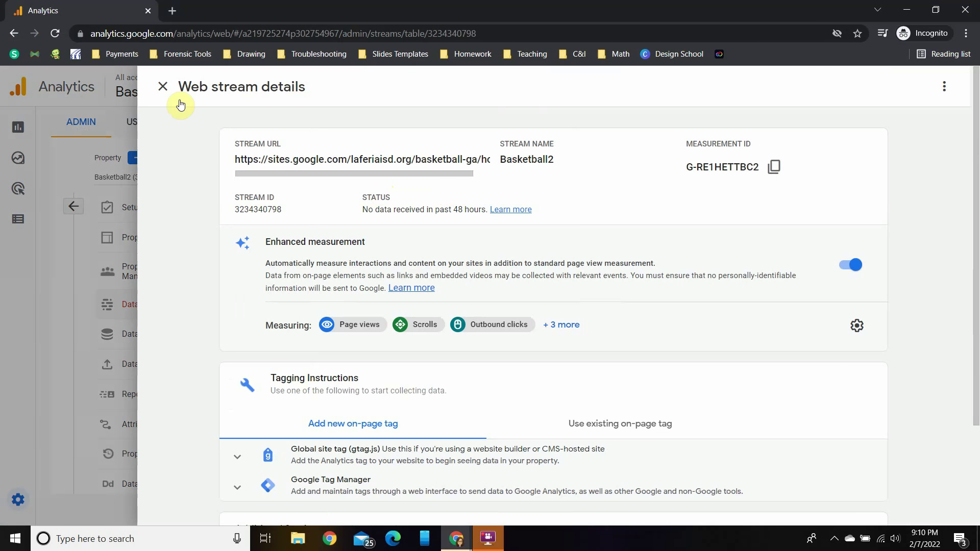
{"action": "left_click", "coordinate": [160, 90]}
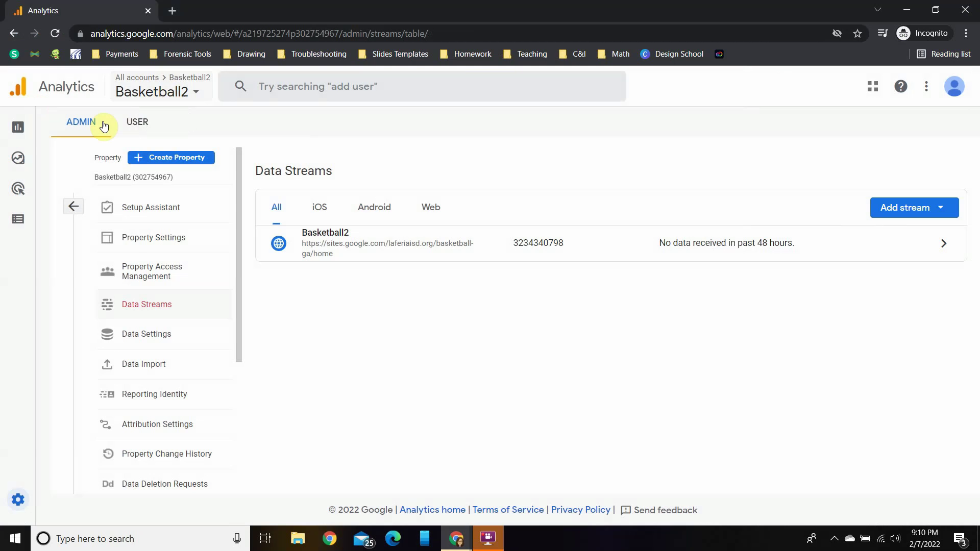
{"action": "left_click", "coordinate": [27, 132]}
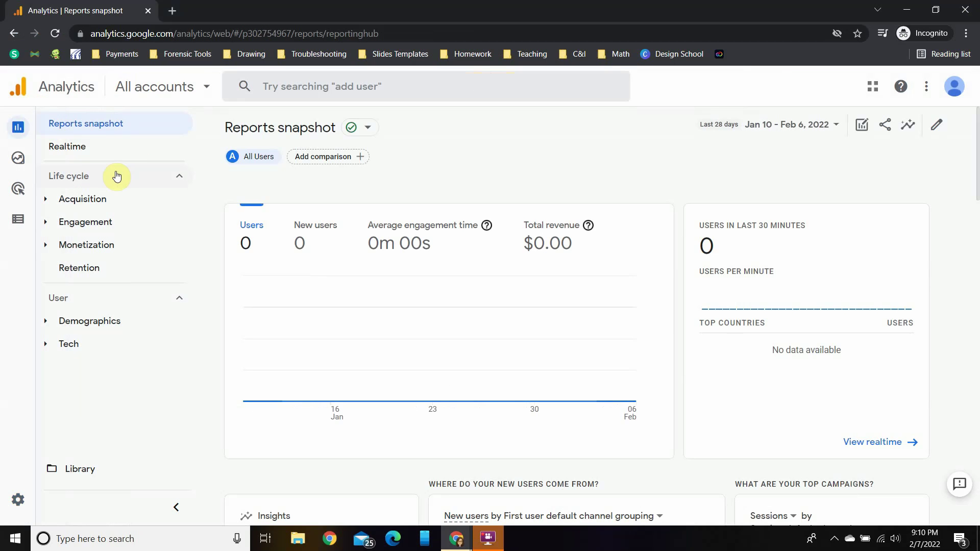
{"action": "left_click", "coordinate": [57, 147]}
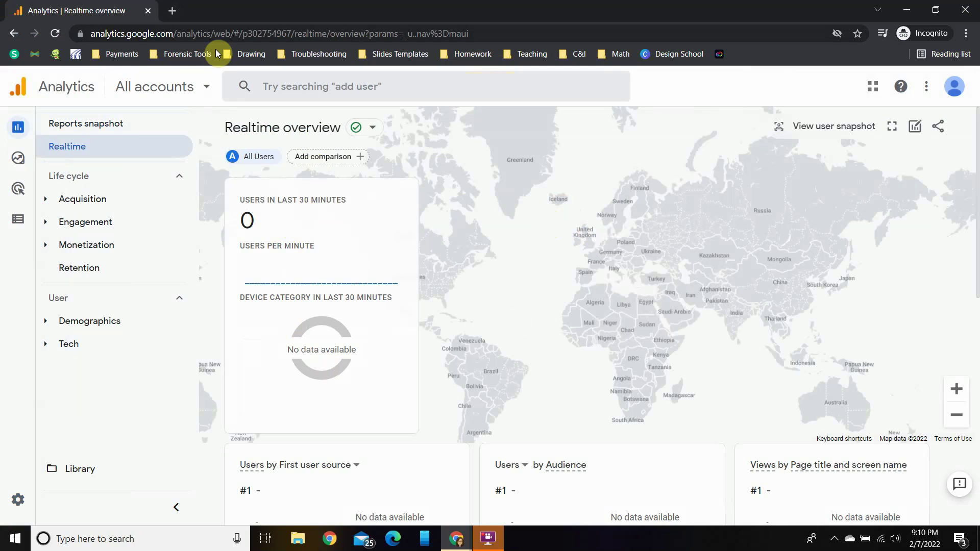
{"action": "left_click", "coordinate": [173, 11]}
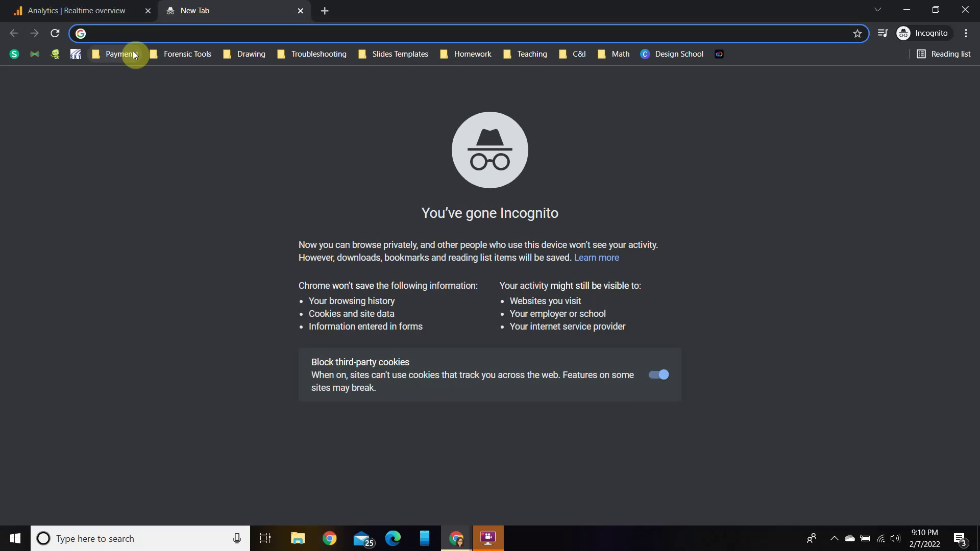
{"action": "key", "text": "ctrl+v"}
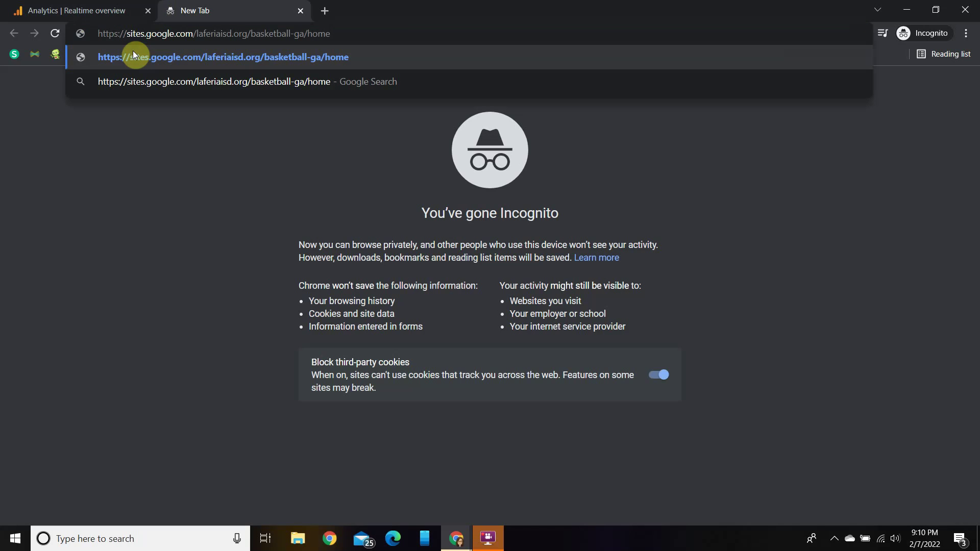
{"action": "key", "text": "Return"}
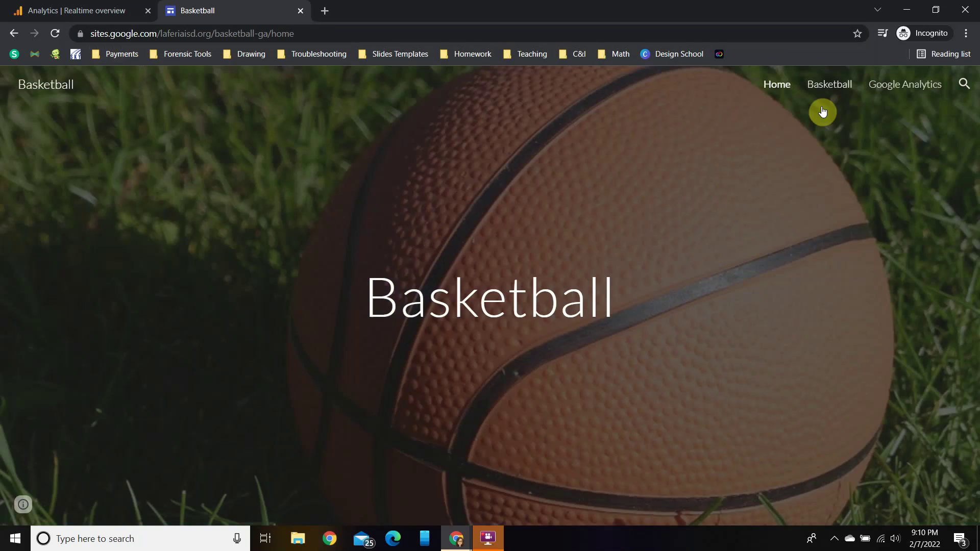
Visit the published site's Basketball, Google Analytics and Home pages to generate traffic
{"action": "left_click", "coordinate": [829, 85]}
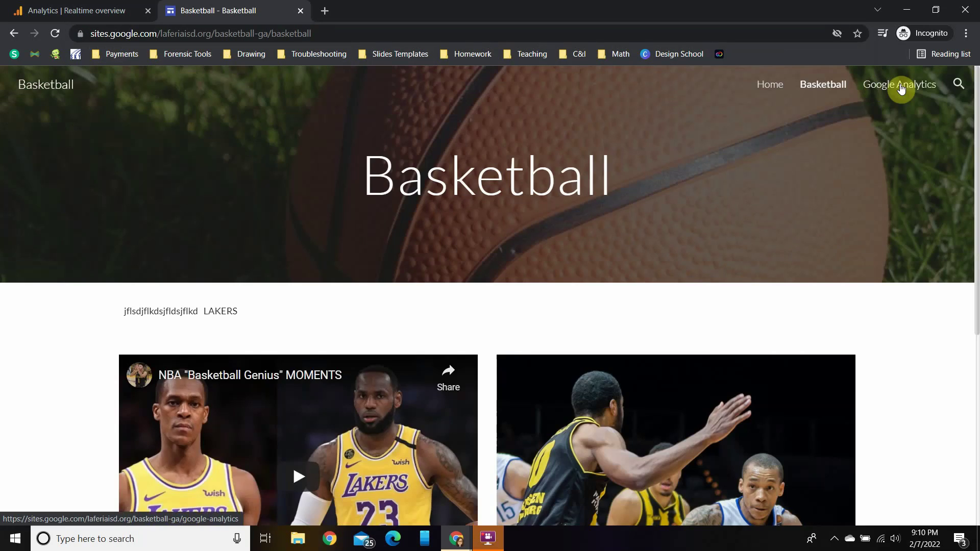
{"action": "scroll", "coordinate": [883, 300], "scroll_direction": "down", "scroll_amount": 4}
{"action": "scroll", "coordinate": [896, 284], "scroll_direction": "up", "scroll_amount": 4}
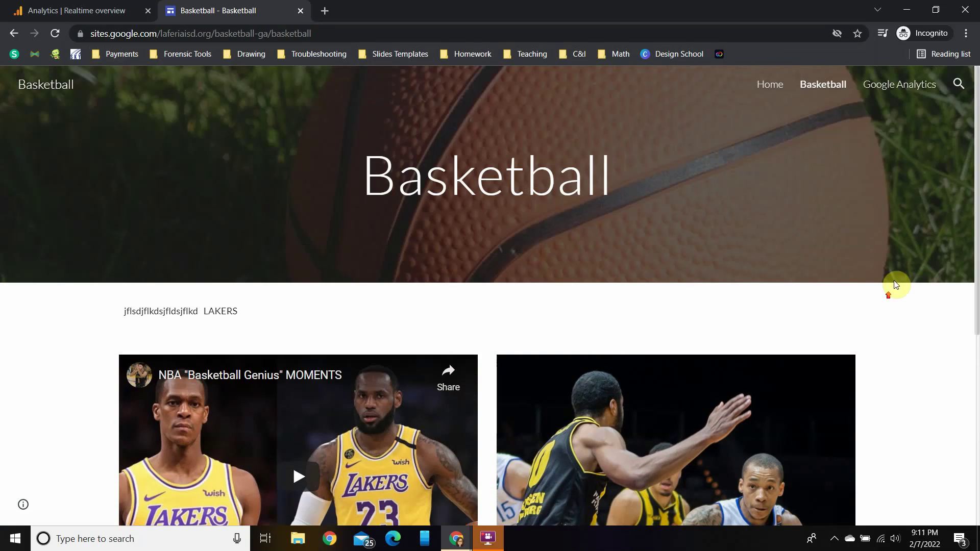
{"action": "left_click", "coordinate": [889, 87]}
{"action": "left_click", "coordinate": [773, 85]}
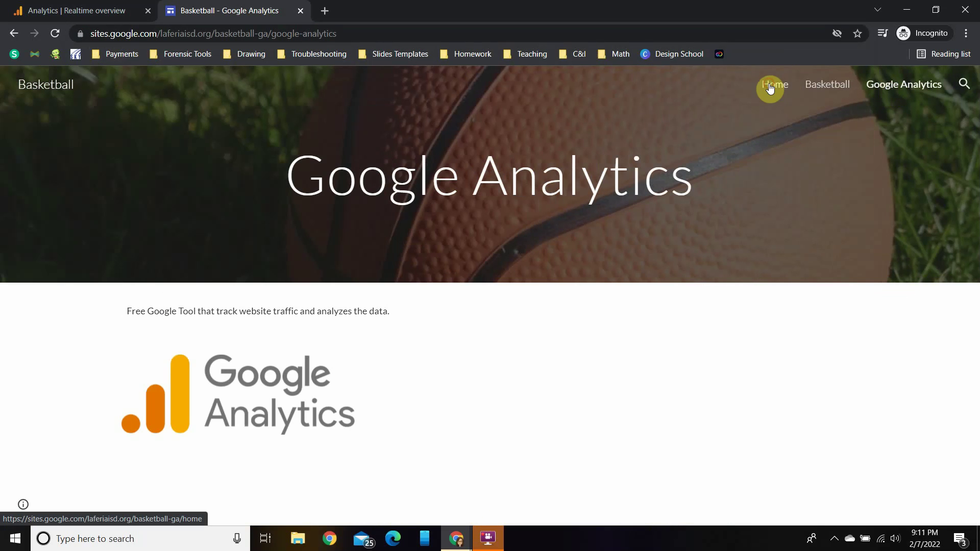
Advance the image carousel twice on the published Basketball page and return to the Home page
{"action": "left_click", "coordinate": [828, 91]}
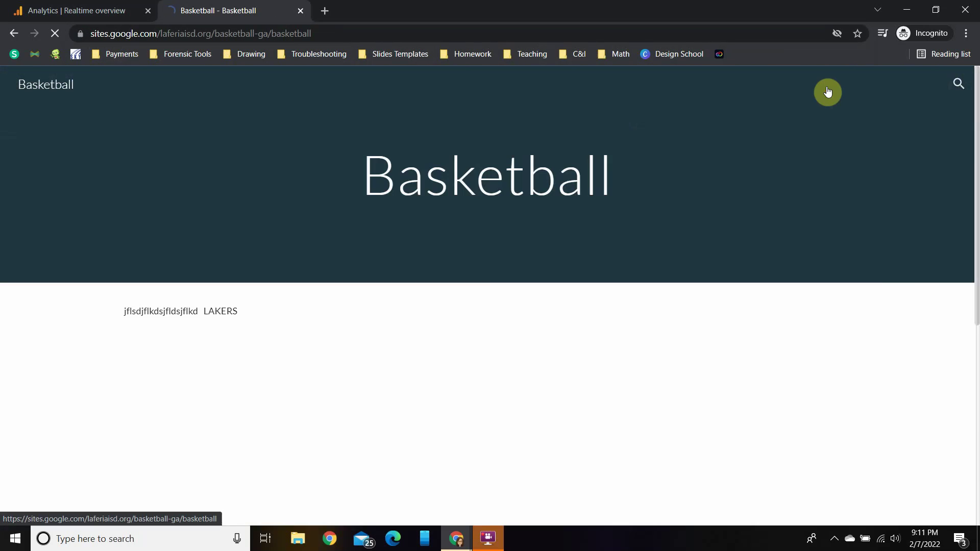
{"action": "scroll", "coordinate": [724, 475], "scroll_direction": "down", "scroll_amount": 5}
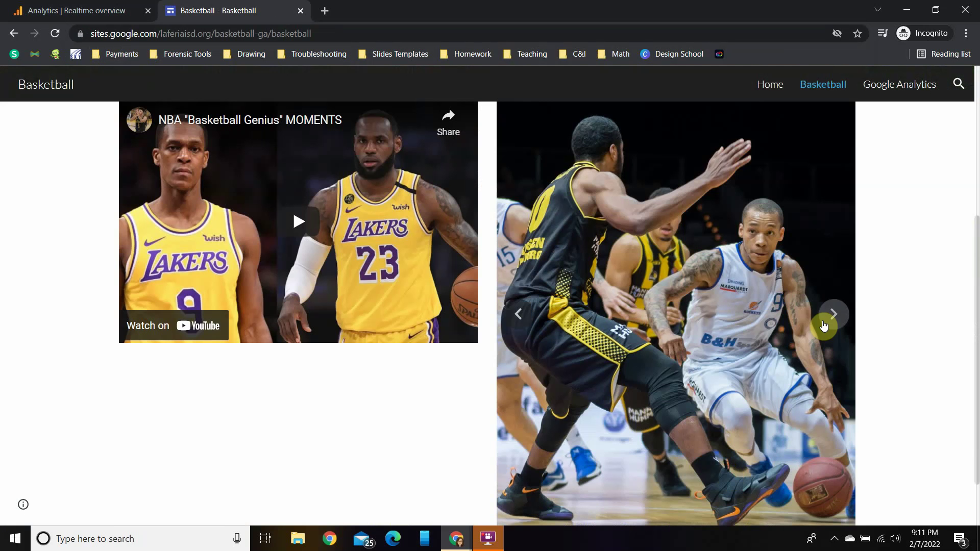
{"action": "left_click", "coordinate": [831, 318]}
{"action": "left_click", "coordinate": [831, 319]}
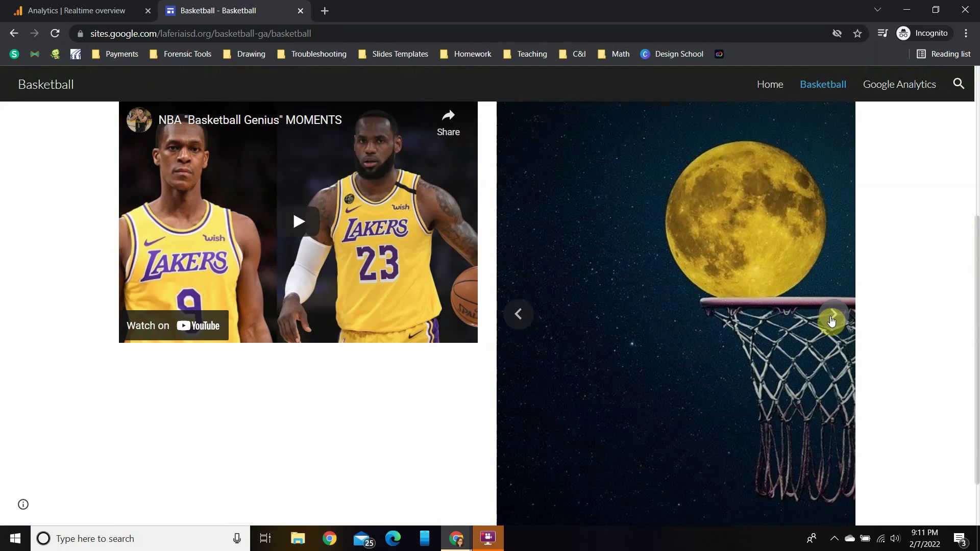
{"action": "left_click", "coordinate": [770, 85]}
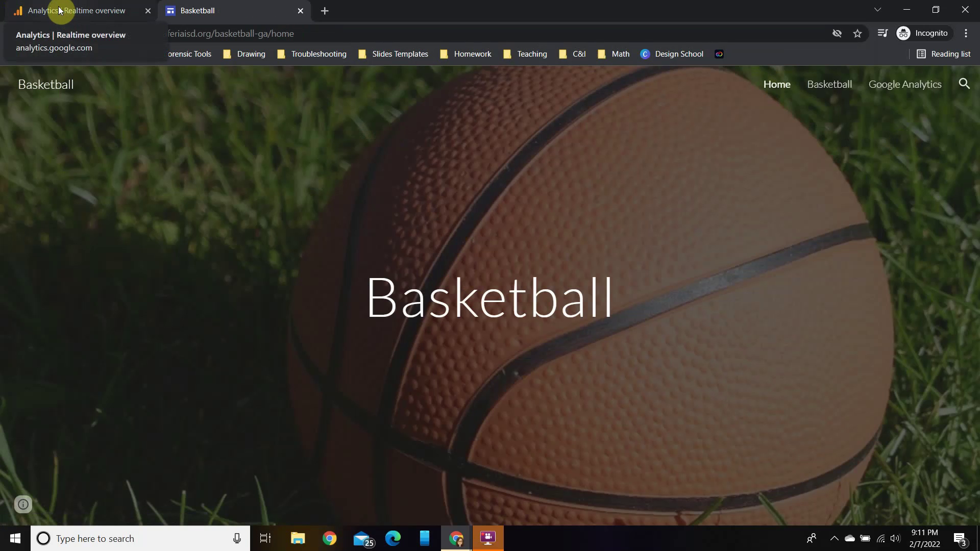
Return to the Google Analytics Realtime report of the Basketball2 property and reload it to fetch the new traffic
{"action": "left_click", "coordinate": [75, 12]}
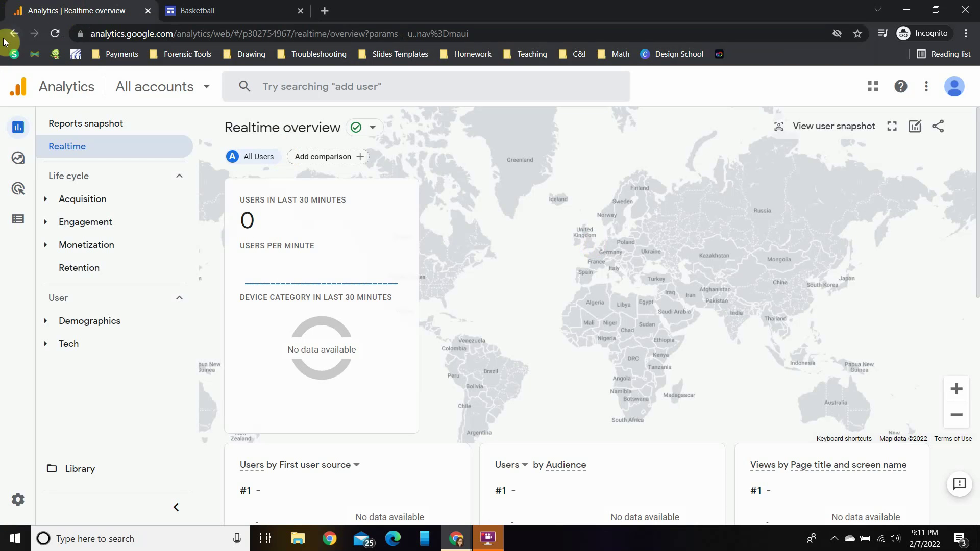
{"action": "left_click", "coordinate": [55, 34]}
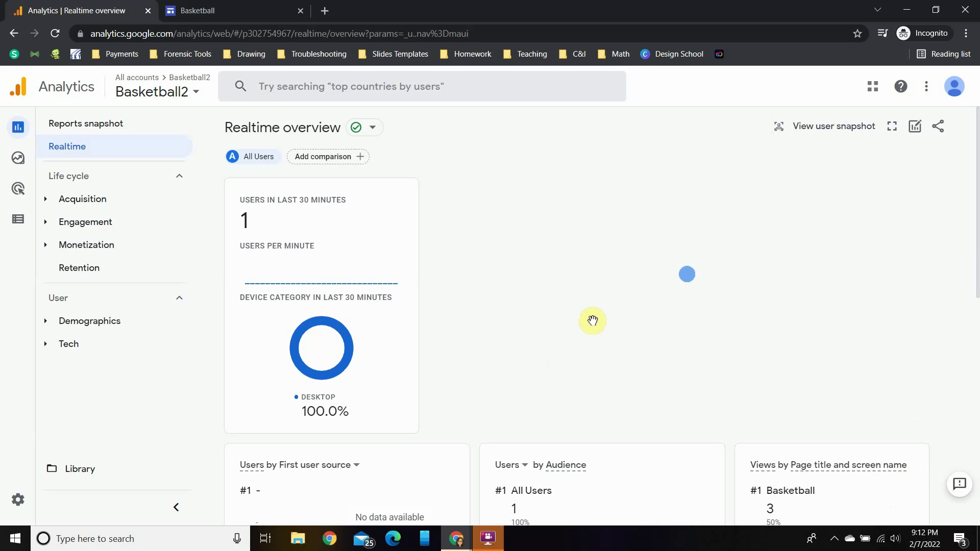
Examine the Realtime report's users, audience, views by page title and event count by event name, including the page_view event
{"action": "scroll", "coordinate": [591, 322], "scroll_direction": "down", "scroll_amount": 2}
{"action": "scroll", "coordinate": [591, 329], "scroll_direction": "down", "scroll_amount": 4}
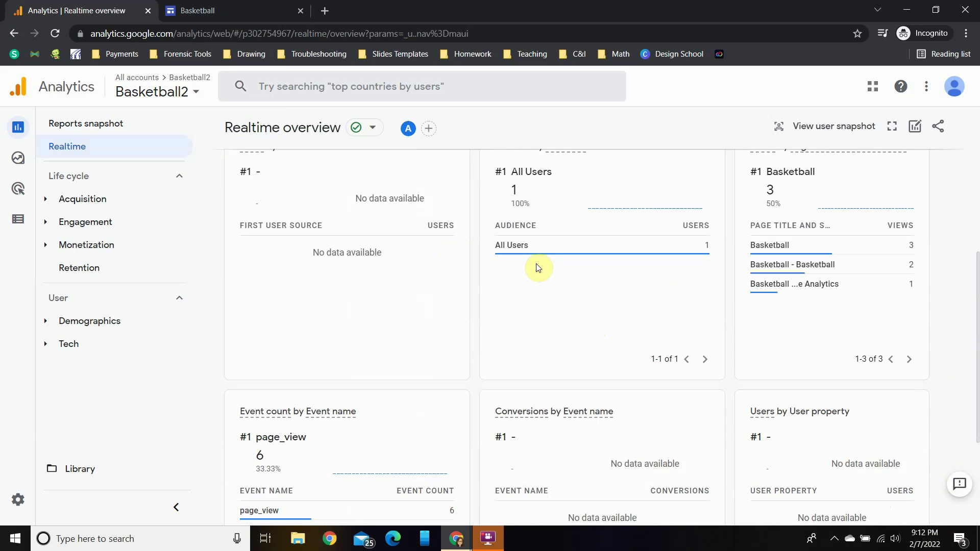
{"action": "scroll", "coordinate": [566, 275], "scroll_direction": "down", "scroll_amount": 3}
{"action": "scroll", "coordinate": [571, 278], "scroll_direction": "down", "scroll_amount": 2}
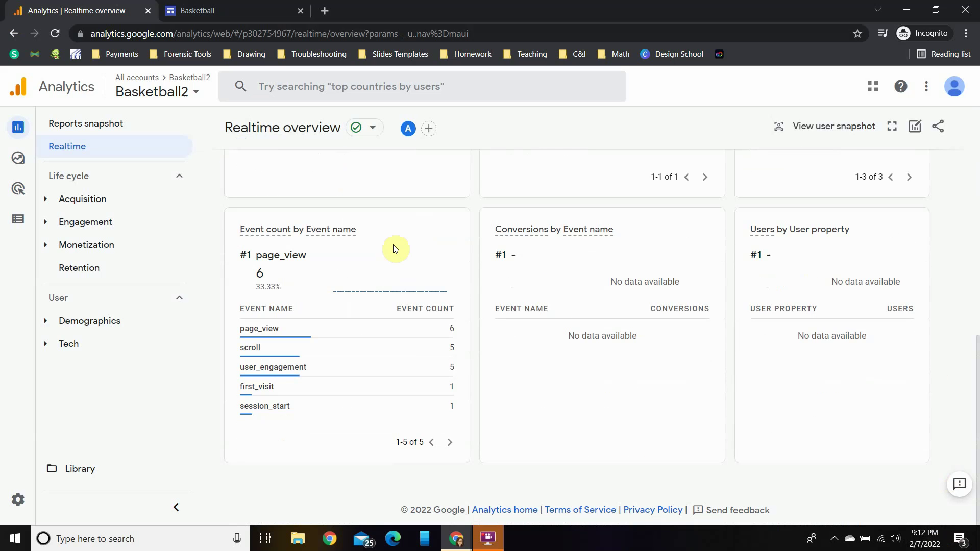
{"action": "mouse_move", "coordinate": [298, 337]}
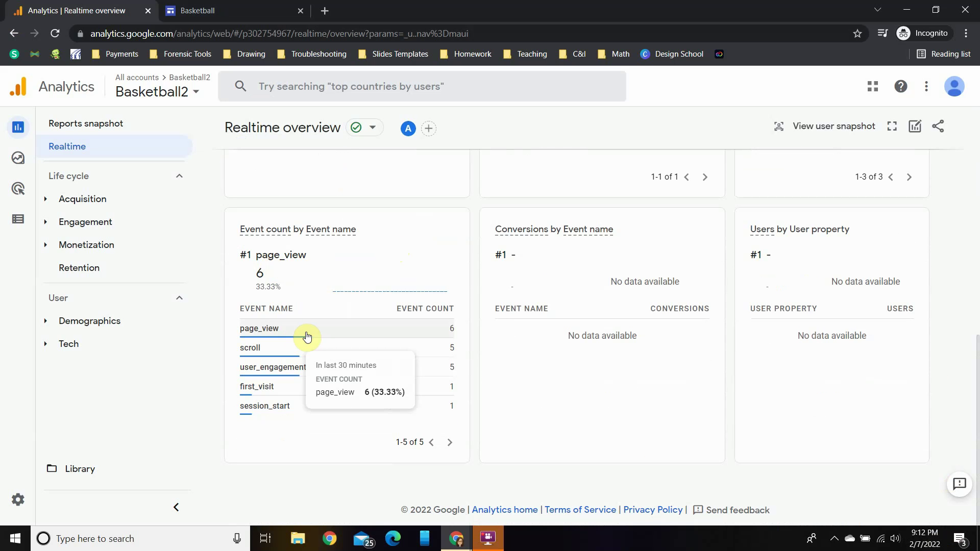
{"action": "scroll", "coordinate": [503, 342], "scroll_direction": "up", "scroll_amount": 1}
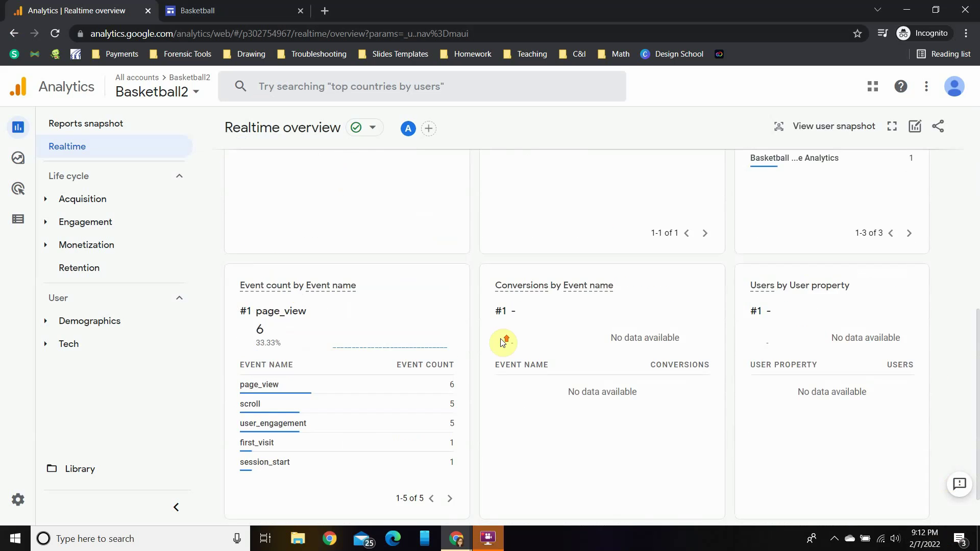
{"action": "scroll", "coordinate": [502, 342], "scroll_direction": "up", "scroll_amount": 4}
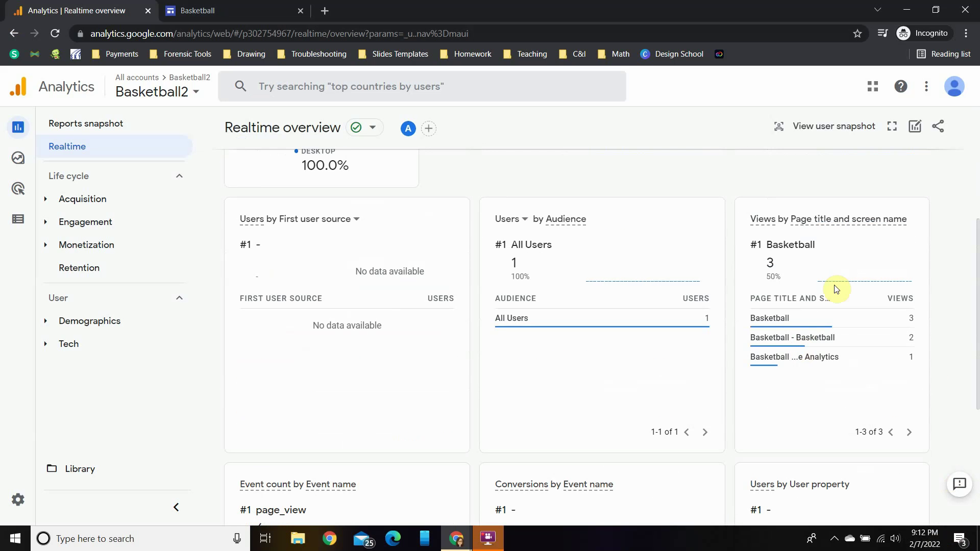
{"action": "mouse_move", "coordinate": [820, 372]}
{"action": "scroll", "coordinate": [658, 385], "scroll_direction": "down", "scroll_amount": 4}
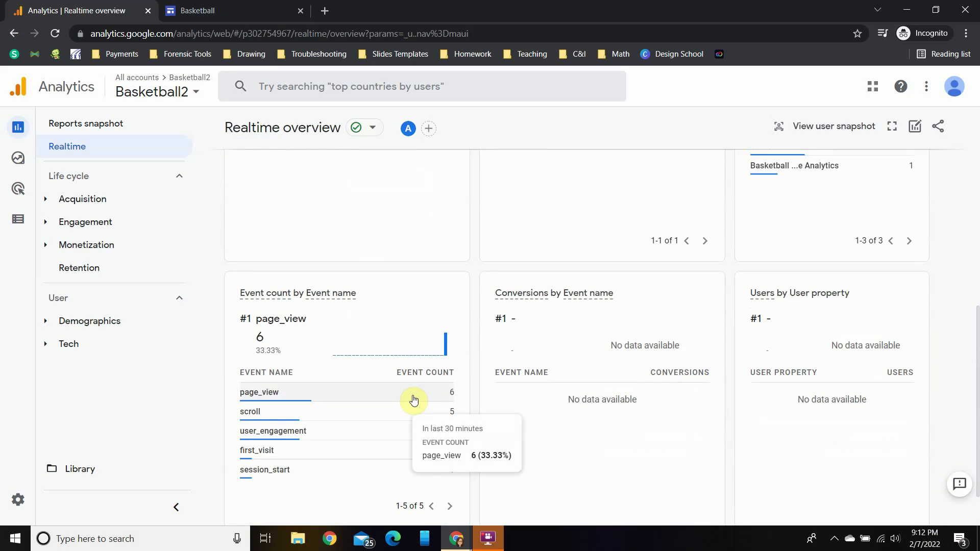
{"action": "scroll", "coordinate": [413, 400], "scroll_direction": "down", "scroll_amount": 1}
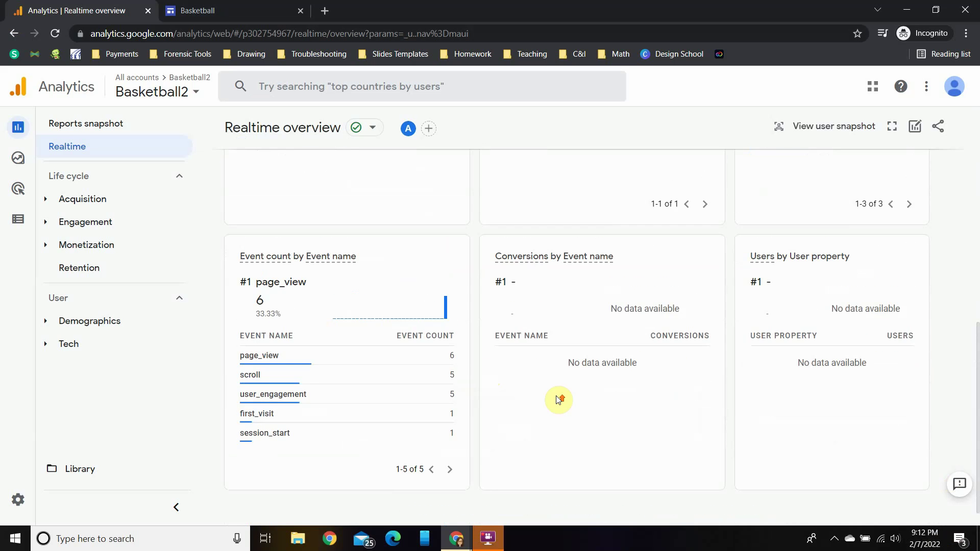
{"action": "scroll", "coordinate": [559, 402], "scroll_direction": "up", "scroll_amount": 6}
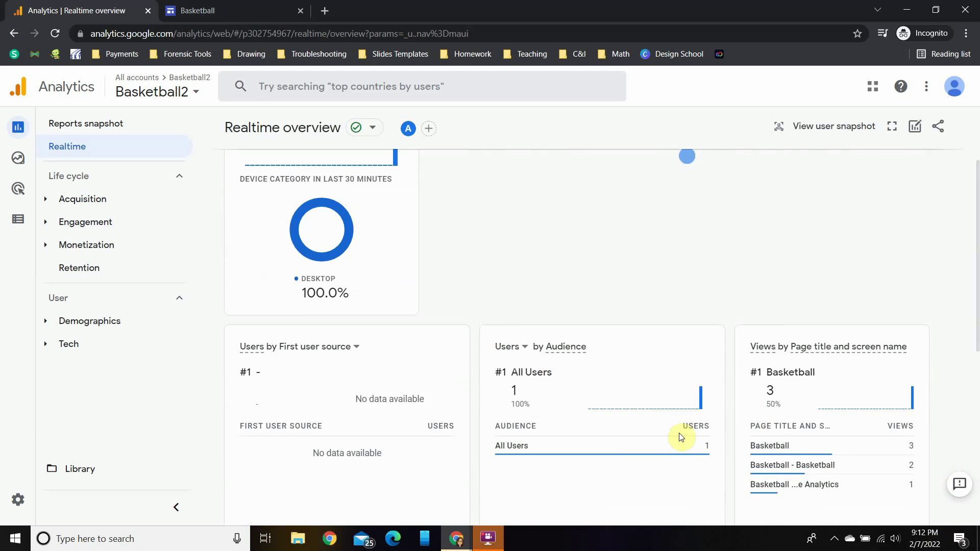
{"action": "scroll", "coordinate": [709, 432], "scroll_direction": "up", "scroll_amount": 3}
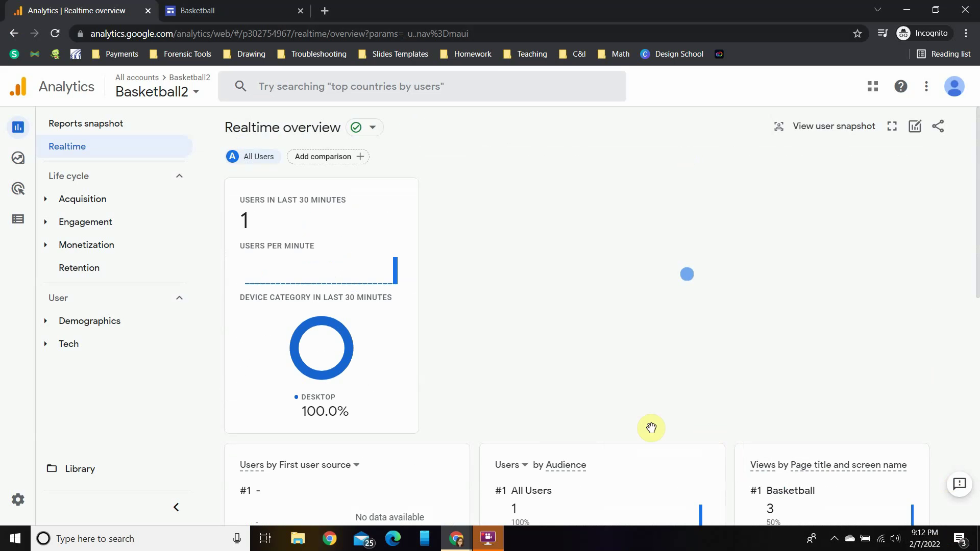